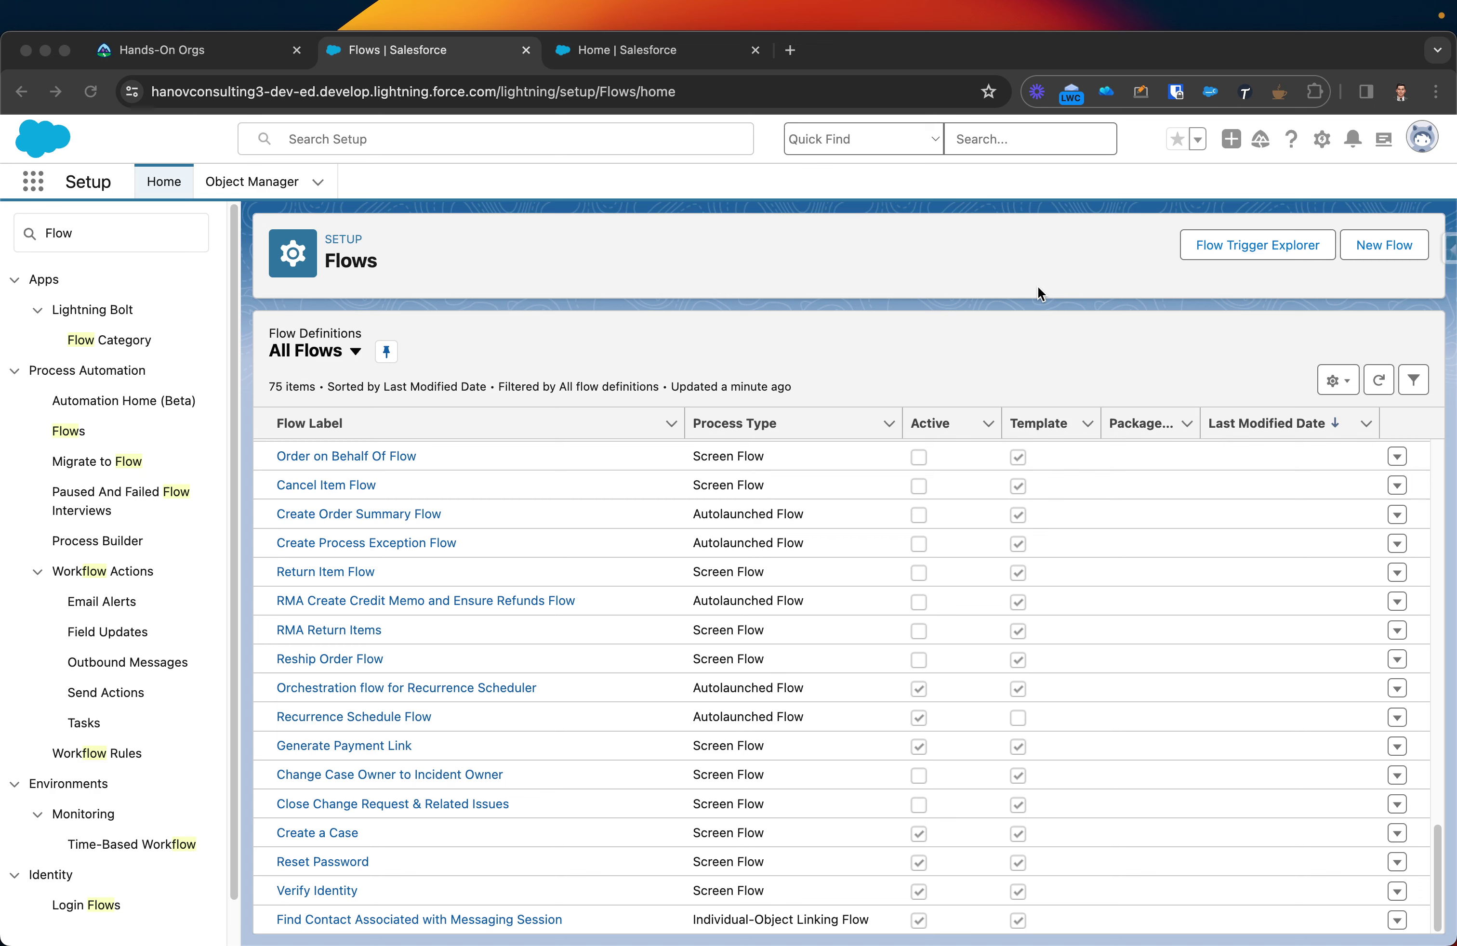
In Setup > Flows, narrow the Flow Label column and launch Flow Trigger Explorer in a new tab.
{"action": "left_click", "coordinate": [498, 296]}
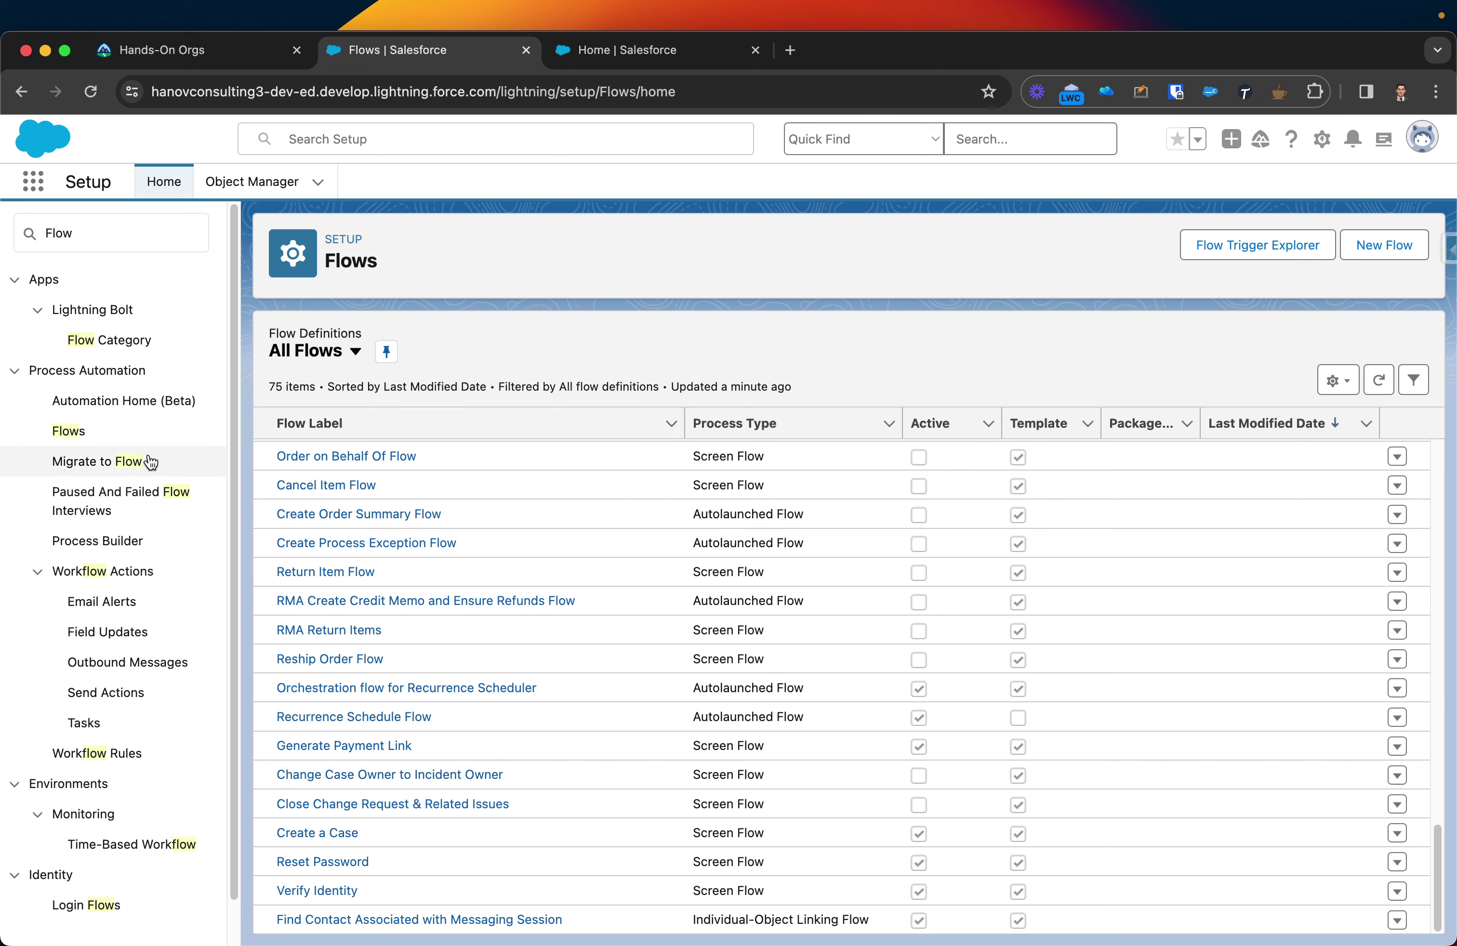
{"action": "left_click", "coordinate": [74, 437]}
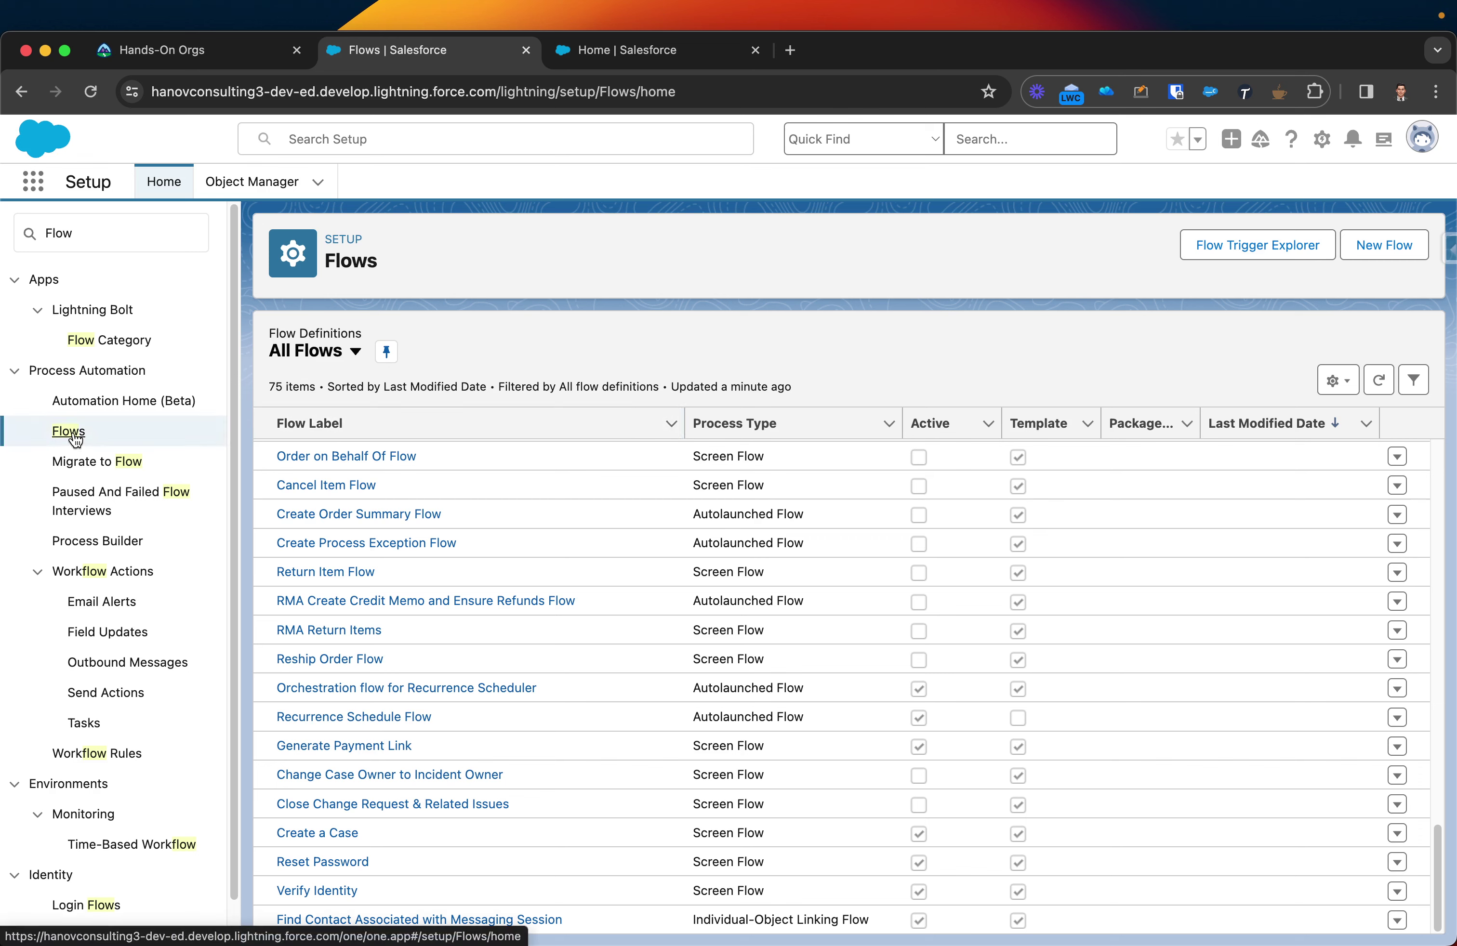
{"action": "left_click_drag", "start_coordinate": [269, 387], "coordinate": [793, 391]}
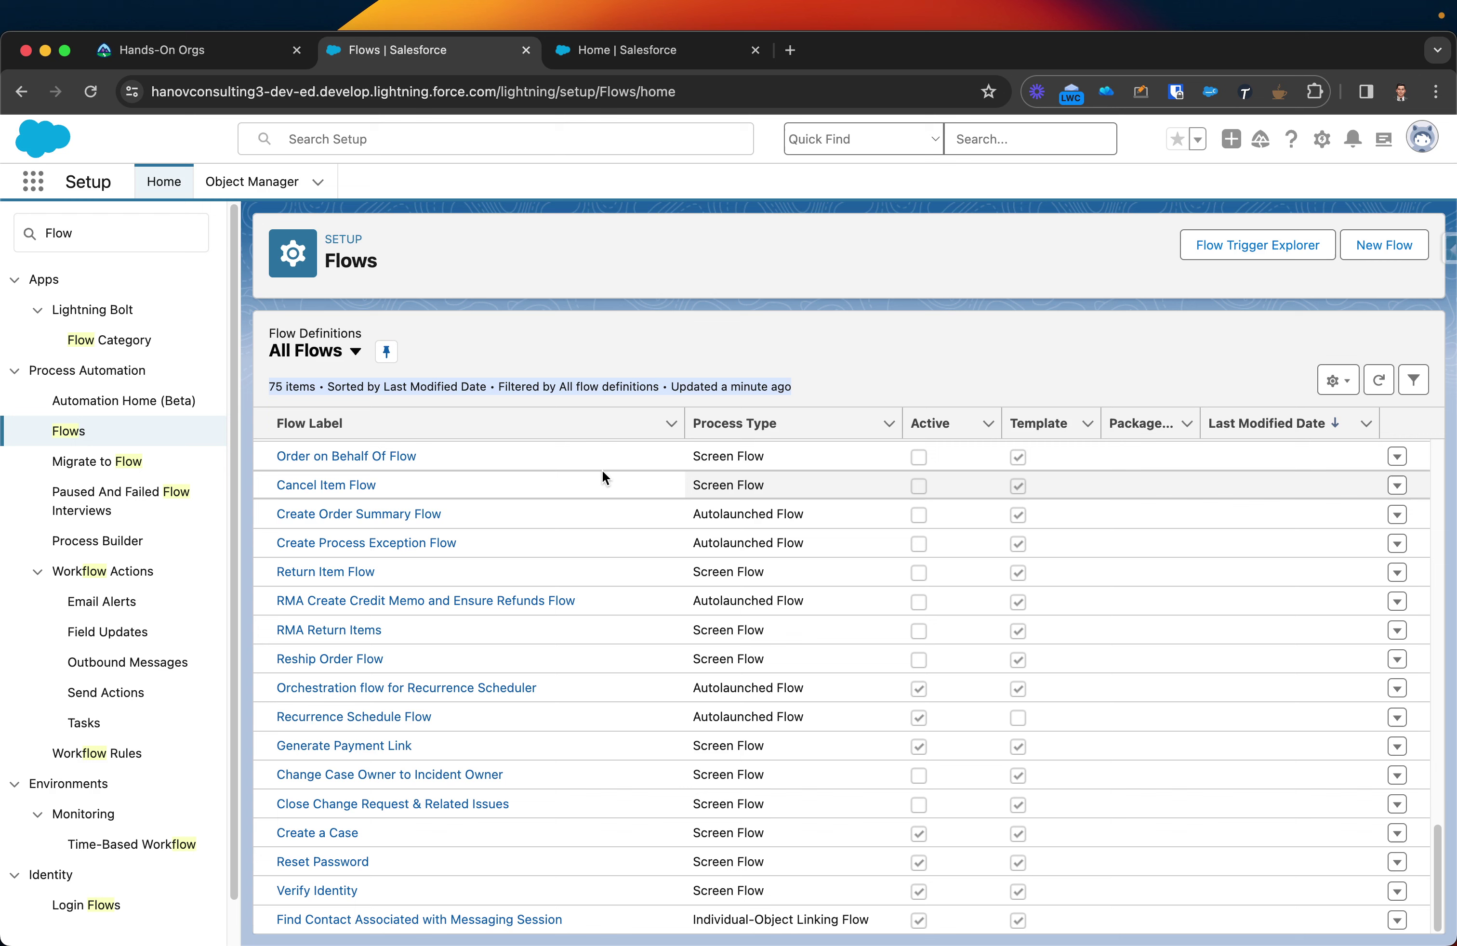
{"action": "left_click_drag", "start_coordinate": [677, 417], "coordinate": [604, 418]}
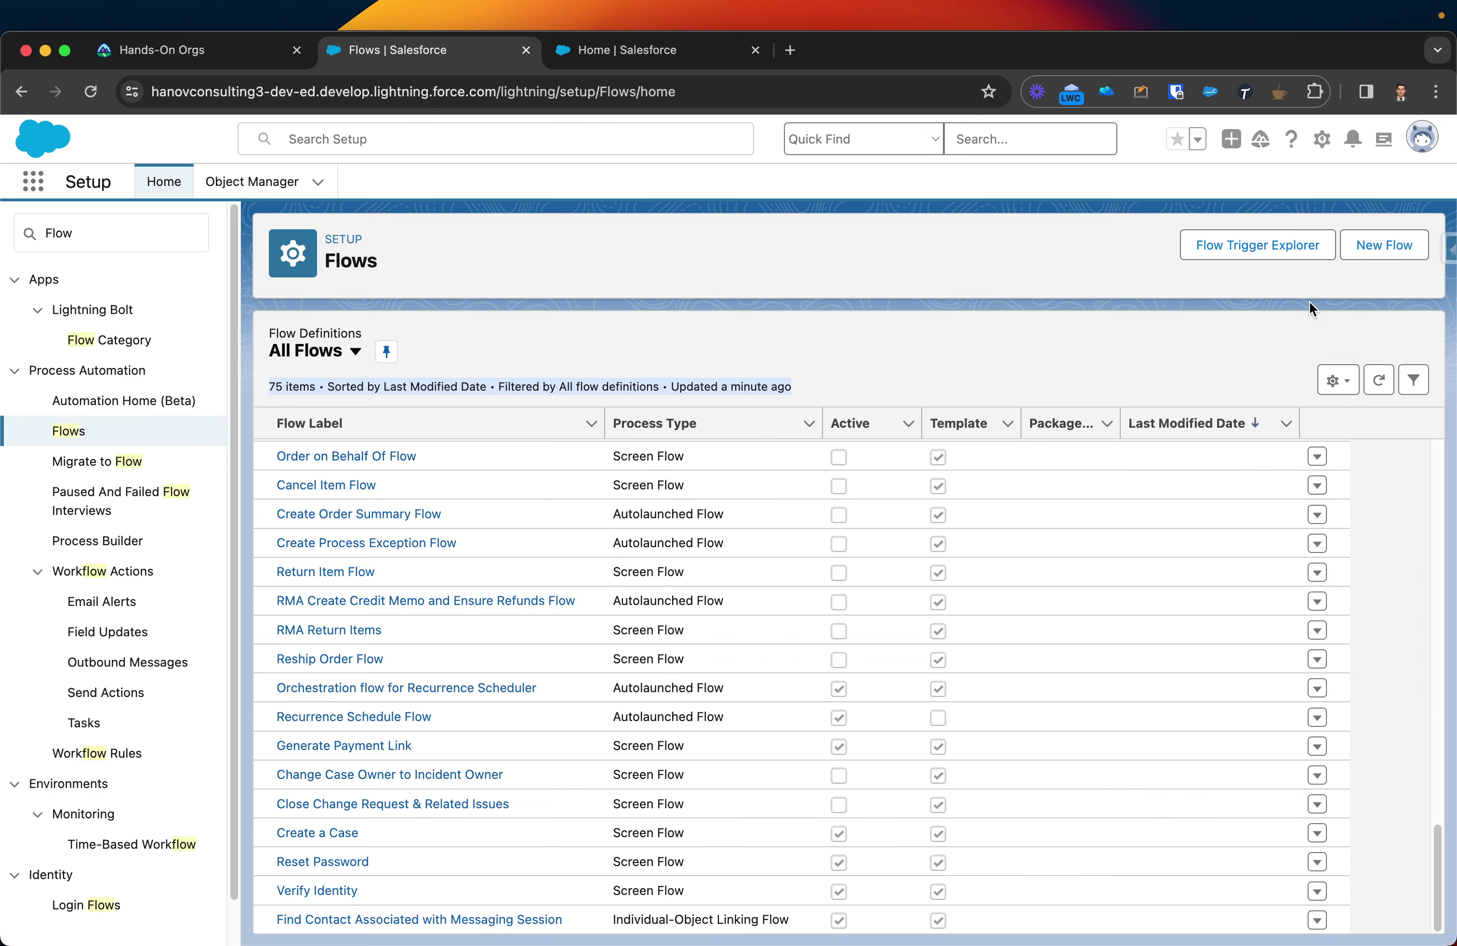
{"action": "left_click", "coordinate": [1259, 251]}
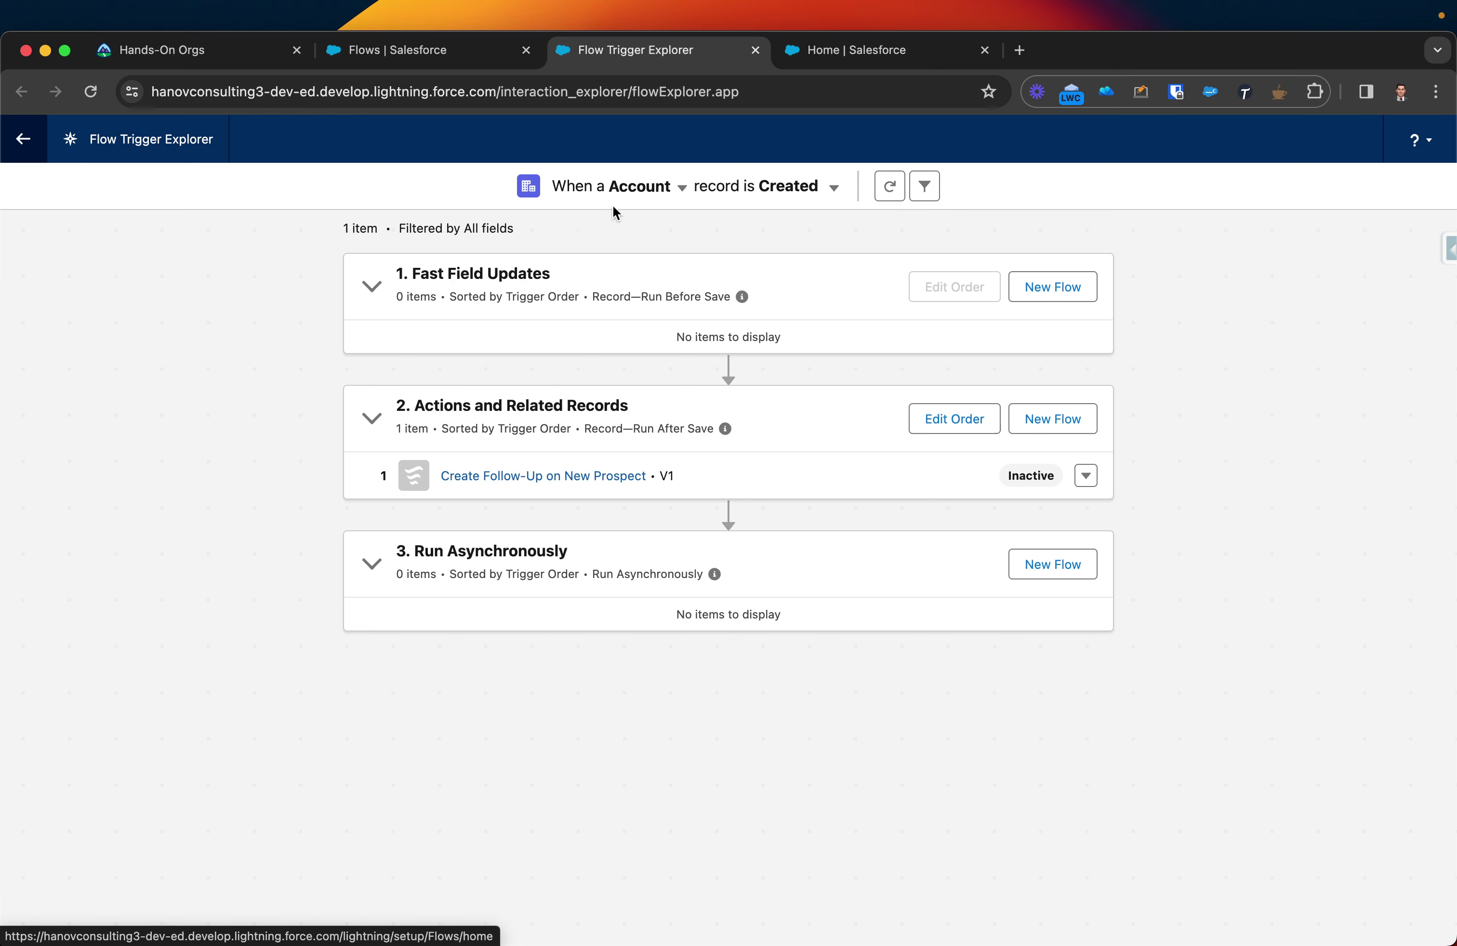
Review the Account / Created view, opening and closing the object list without changing it.
{"action": "left_click", "coordinate": [683, 190]}
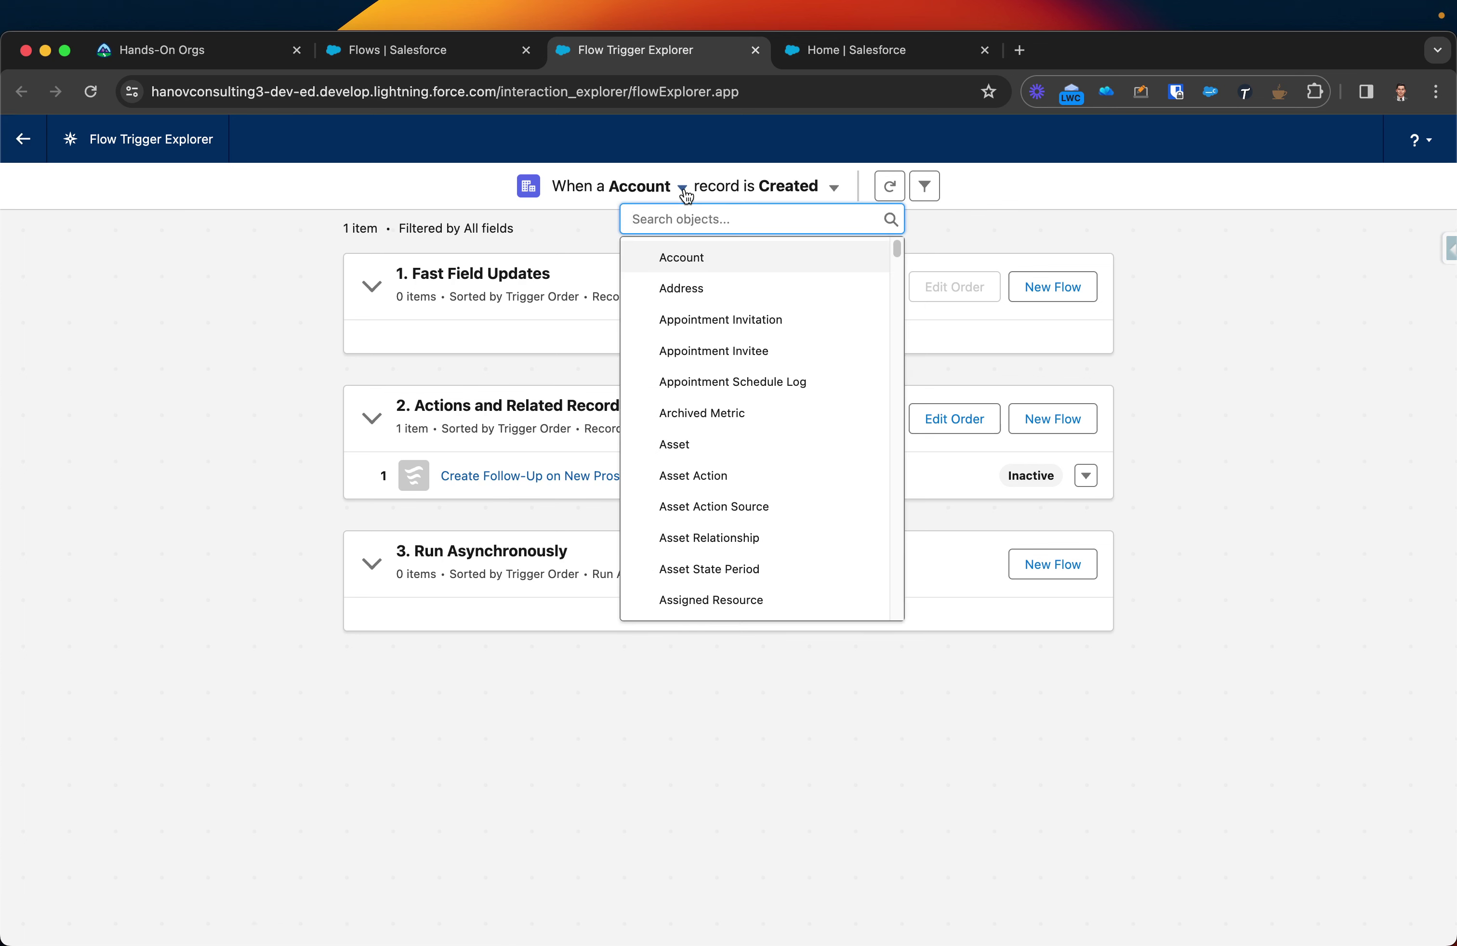
{"action": "left_click", "coordinate": [578, 236]}
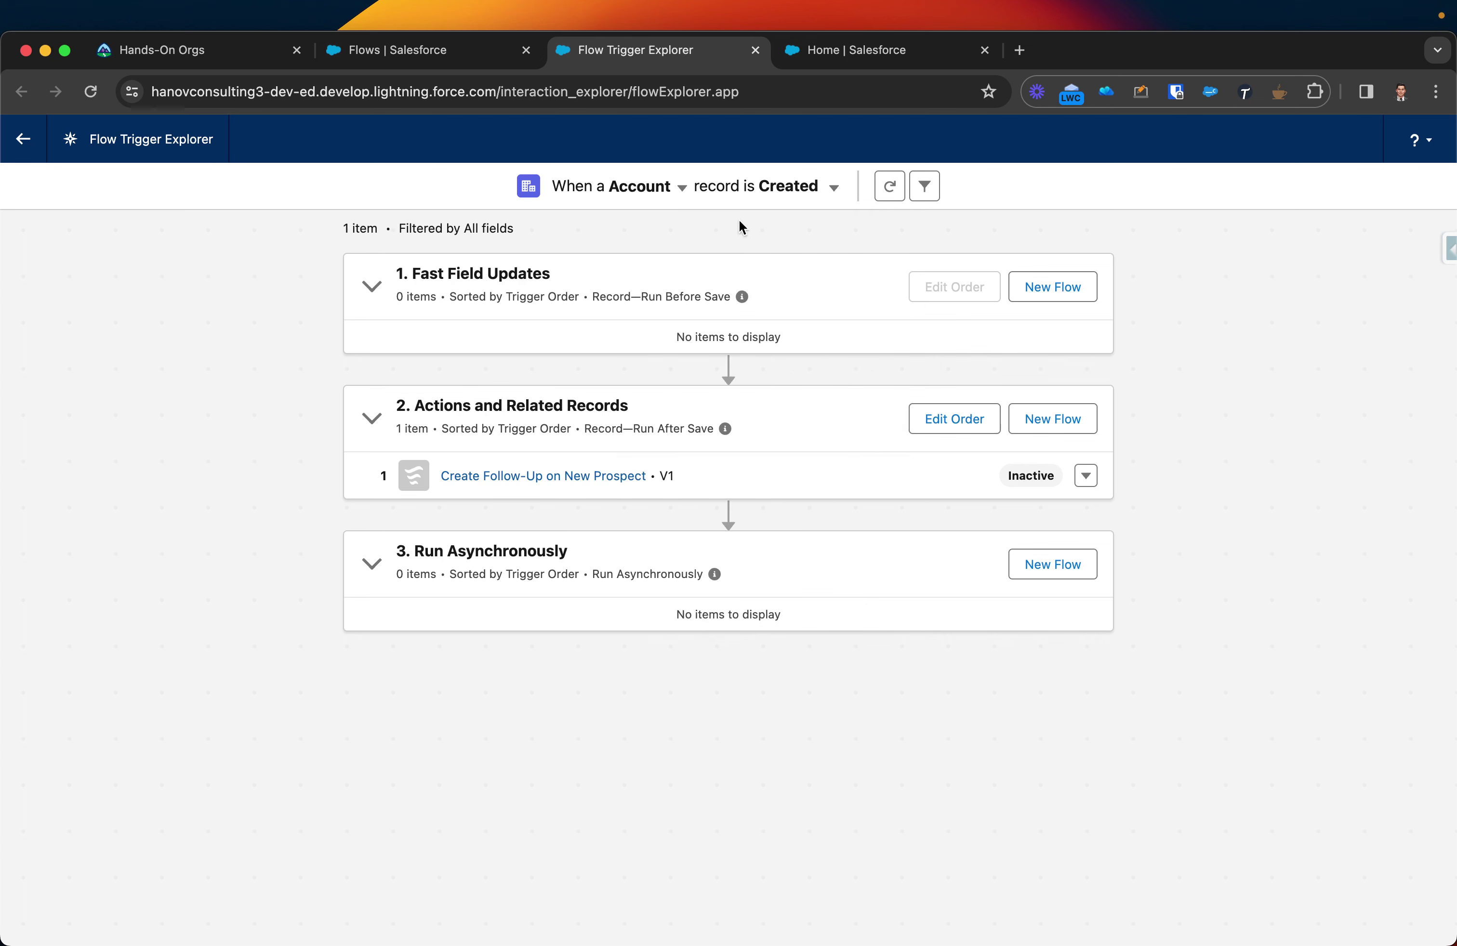
{"action": "left_click_drag", "start_coordinate": [759, 187], "coordinate": [819, 194]}
{"action": "left_click", "coordinate": [450, 508]}
{"action": "left_click_drag", "start_coordinate": [614, 183], "coordinate": [674, 189]}
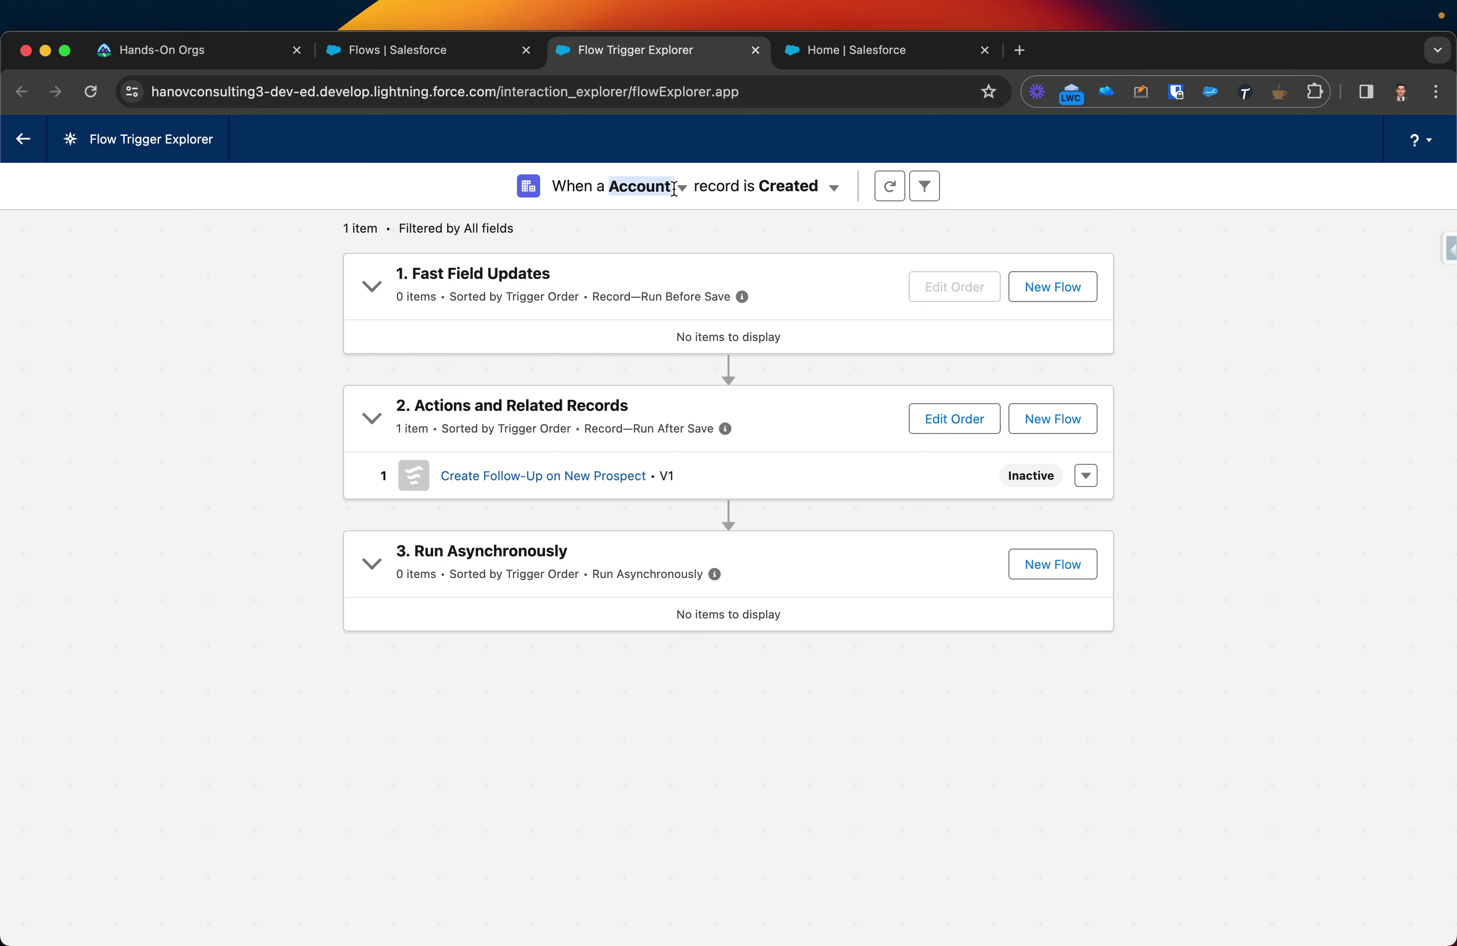
Switch the Account trigger type from Created to Updated to show the active contact-status flow.
{"action": "left_click", "coordinate": [732, 221]}
{"action": "left_click", "coordinate": [832, 190]}
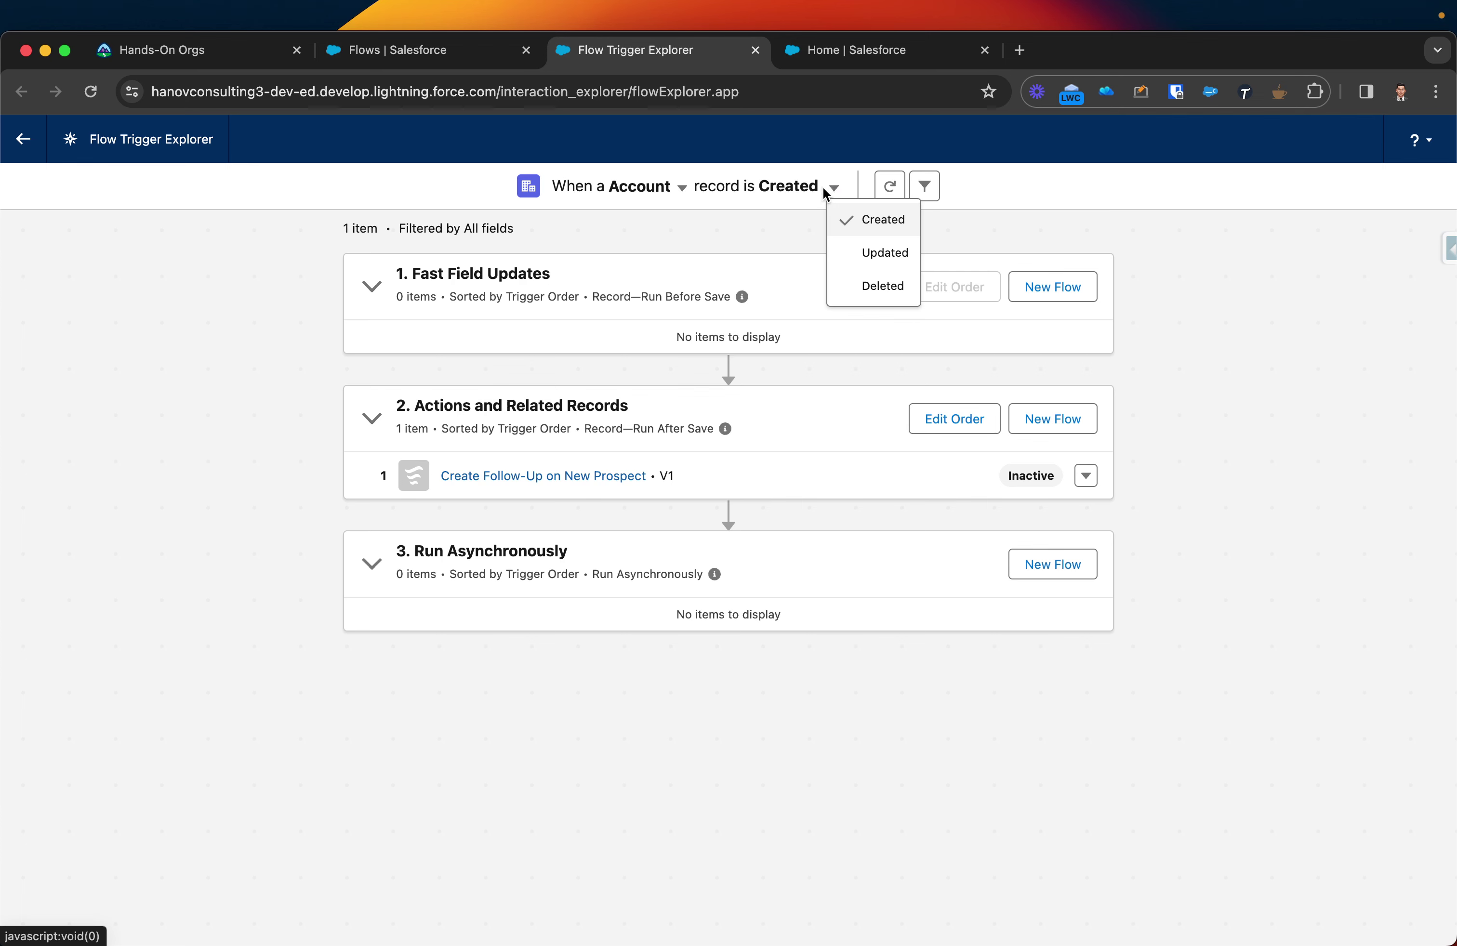
{"action": "left_click", "coordinate": [884, 252]}
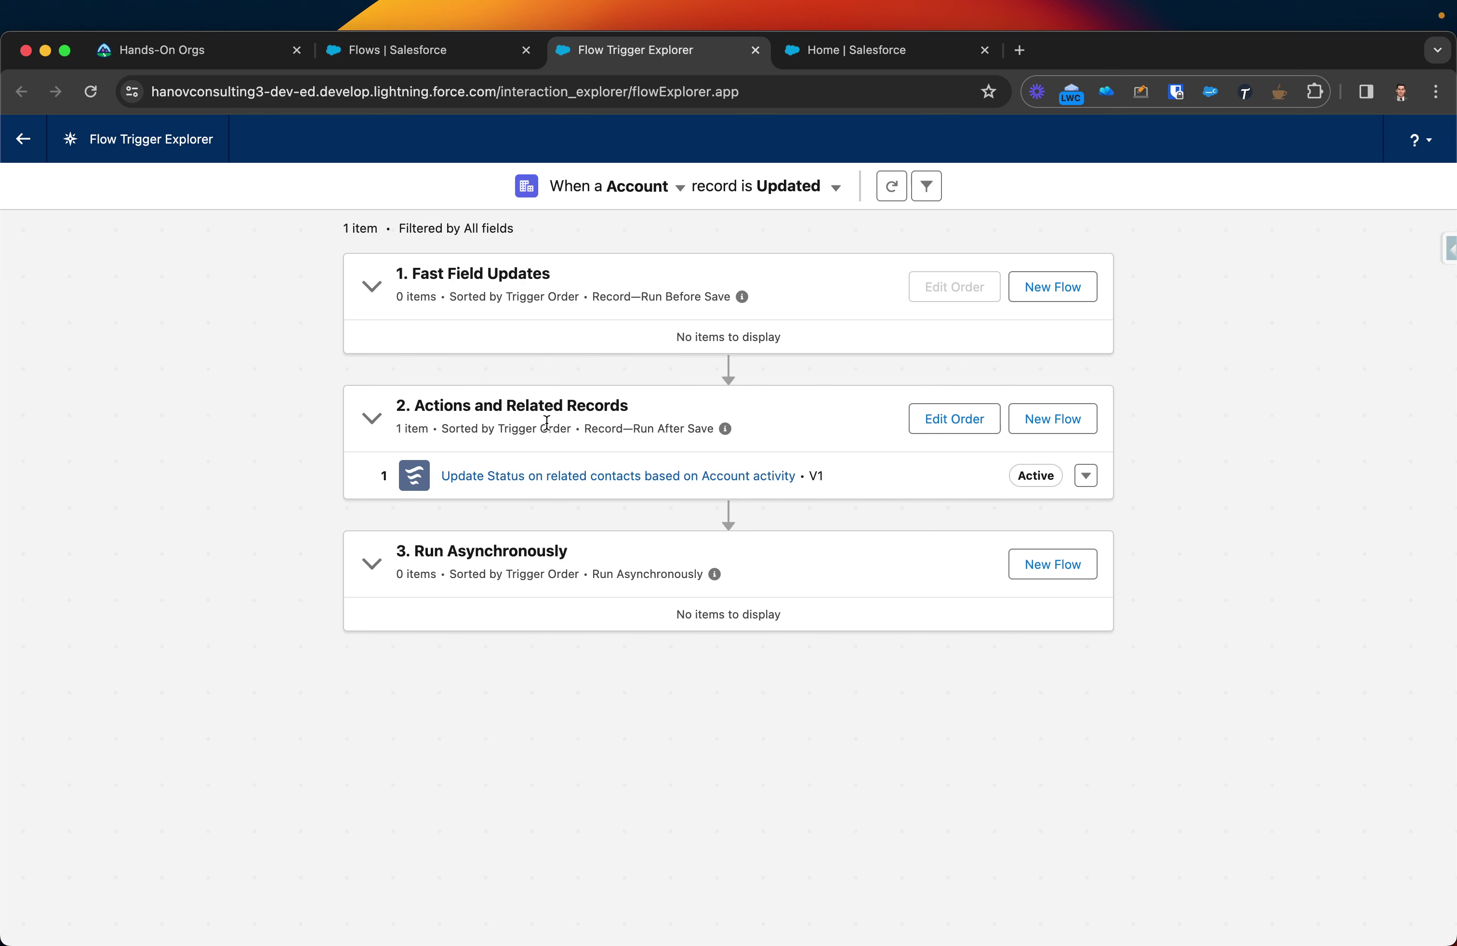
{"action": "left_click_drag", "start_coordinate": [755, 184], "coordinate": [777, 186]}
{"action": "left_click", "coordinate": [834, 188]}
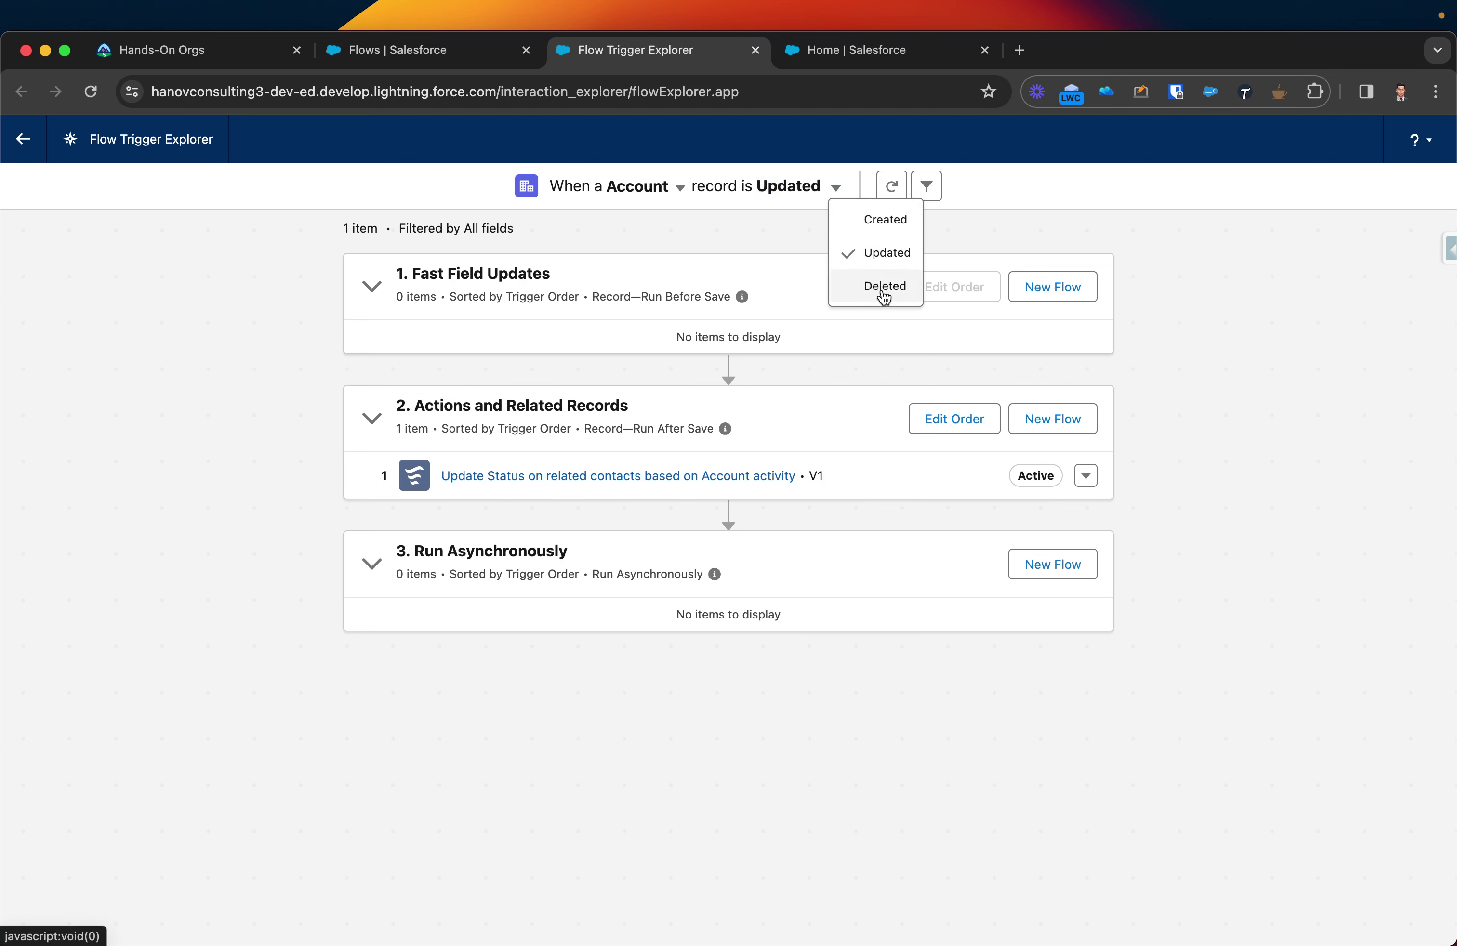
Show Account Deleted flows, then browse the list of objects.
{"action": "left_click", "coordinate": [881, 291]}
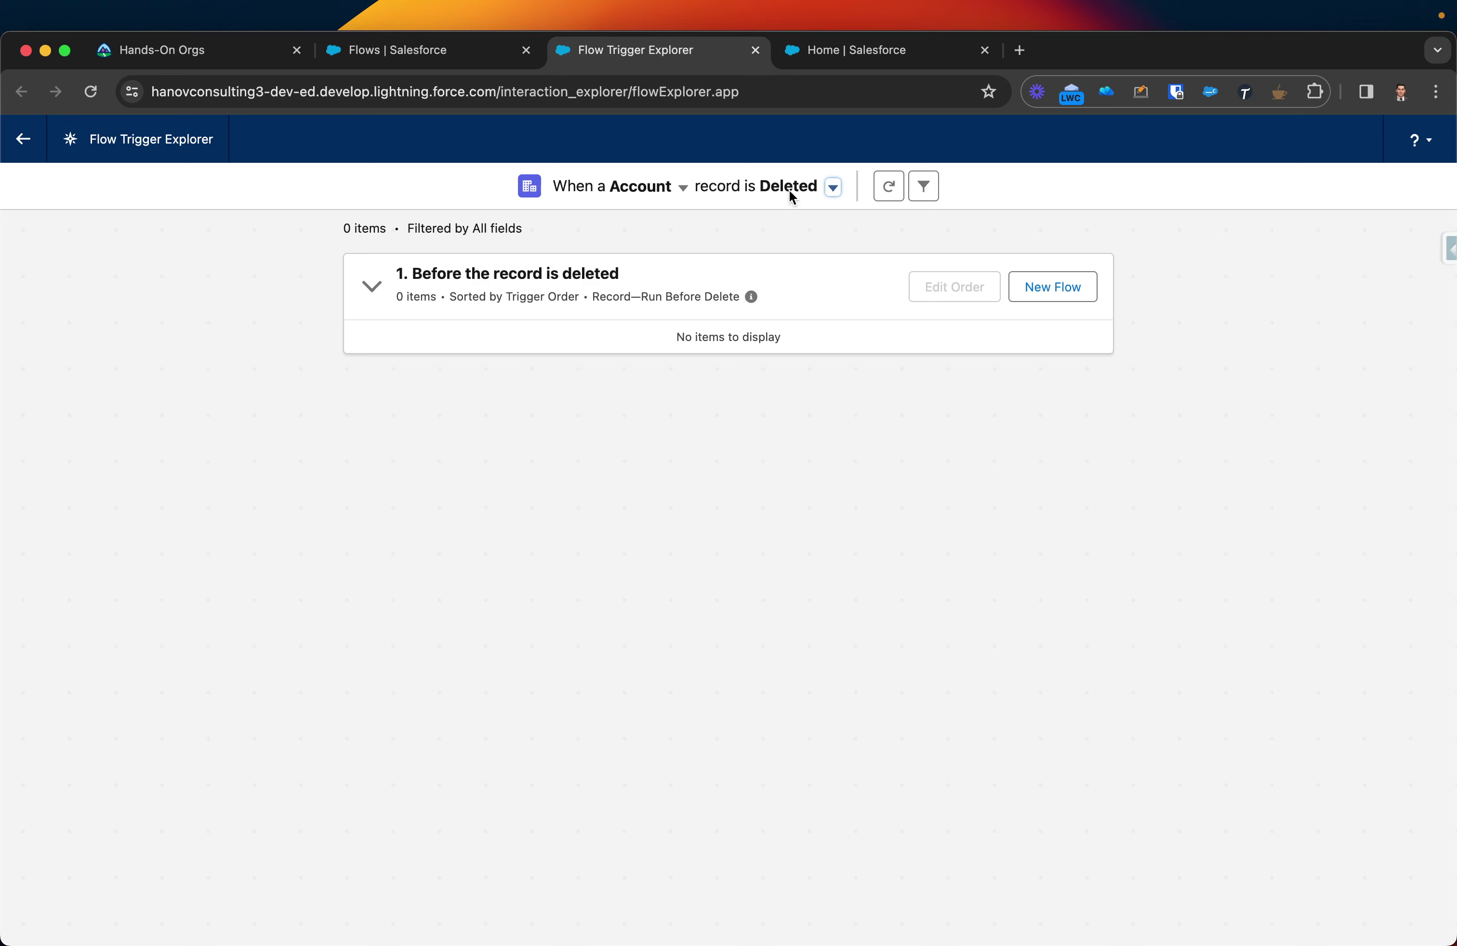
{"action": "left_click", "coordinate": [681, 188]}
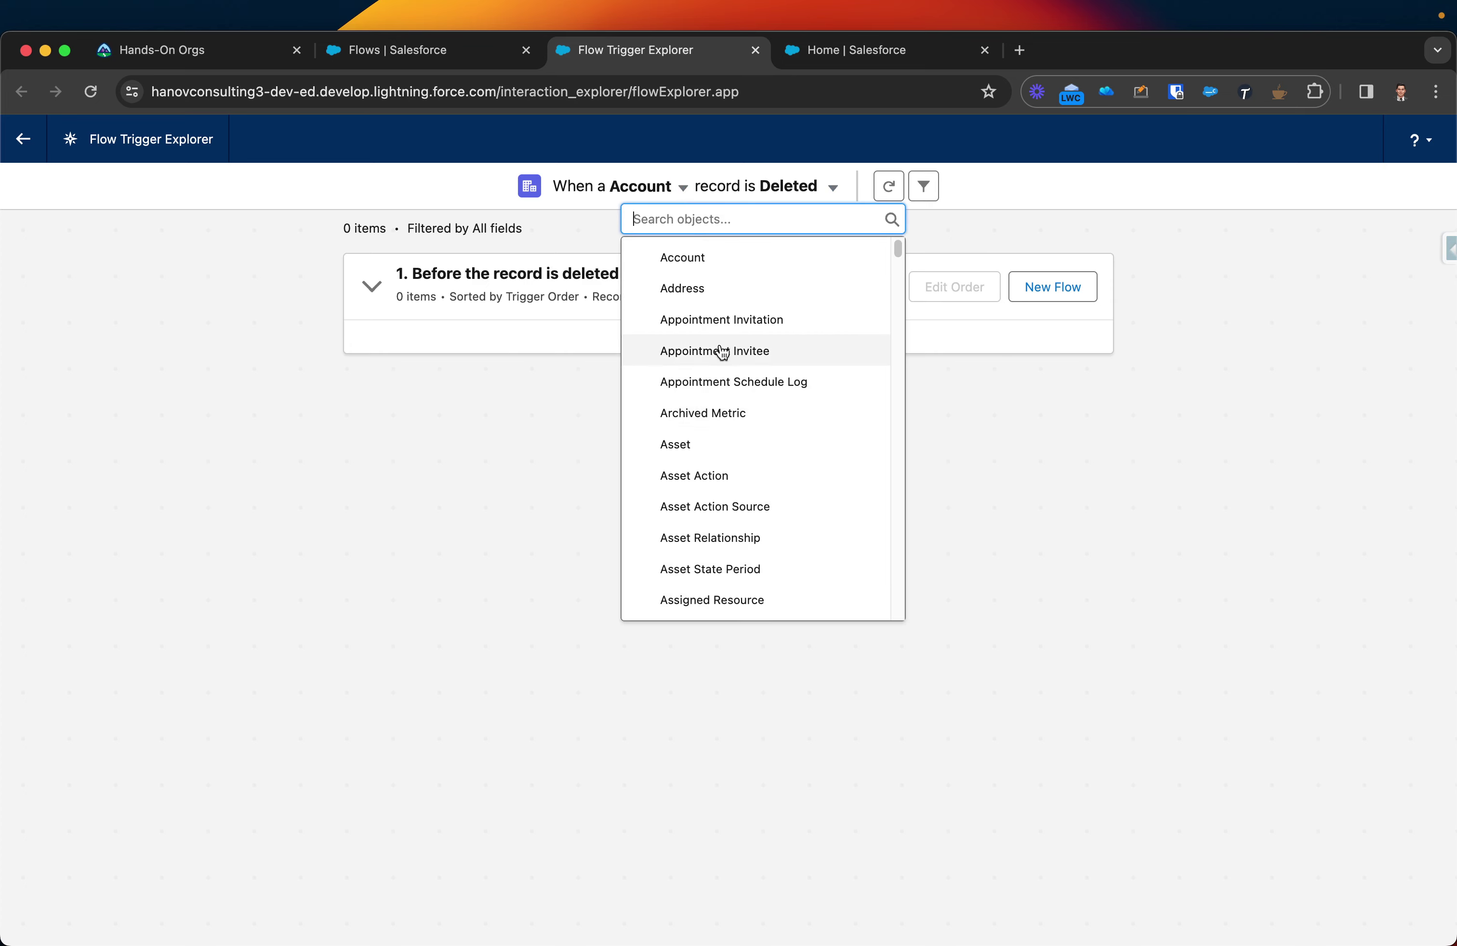
{"action": "scroll", "coordinate": [751, 475], "scroll_direction": "down", "scroll_amount": 10}
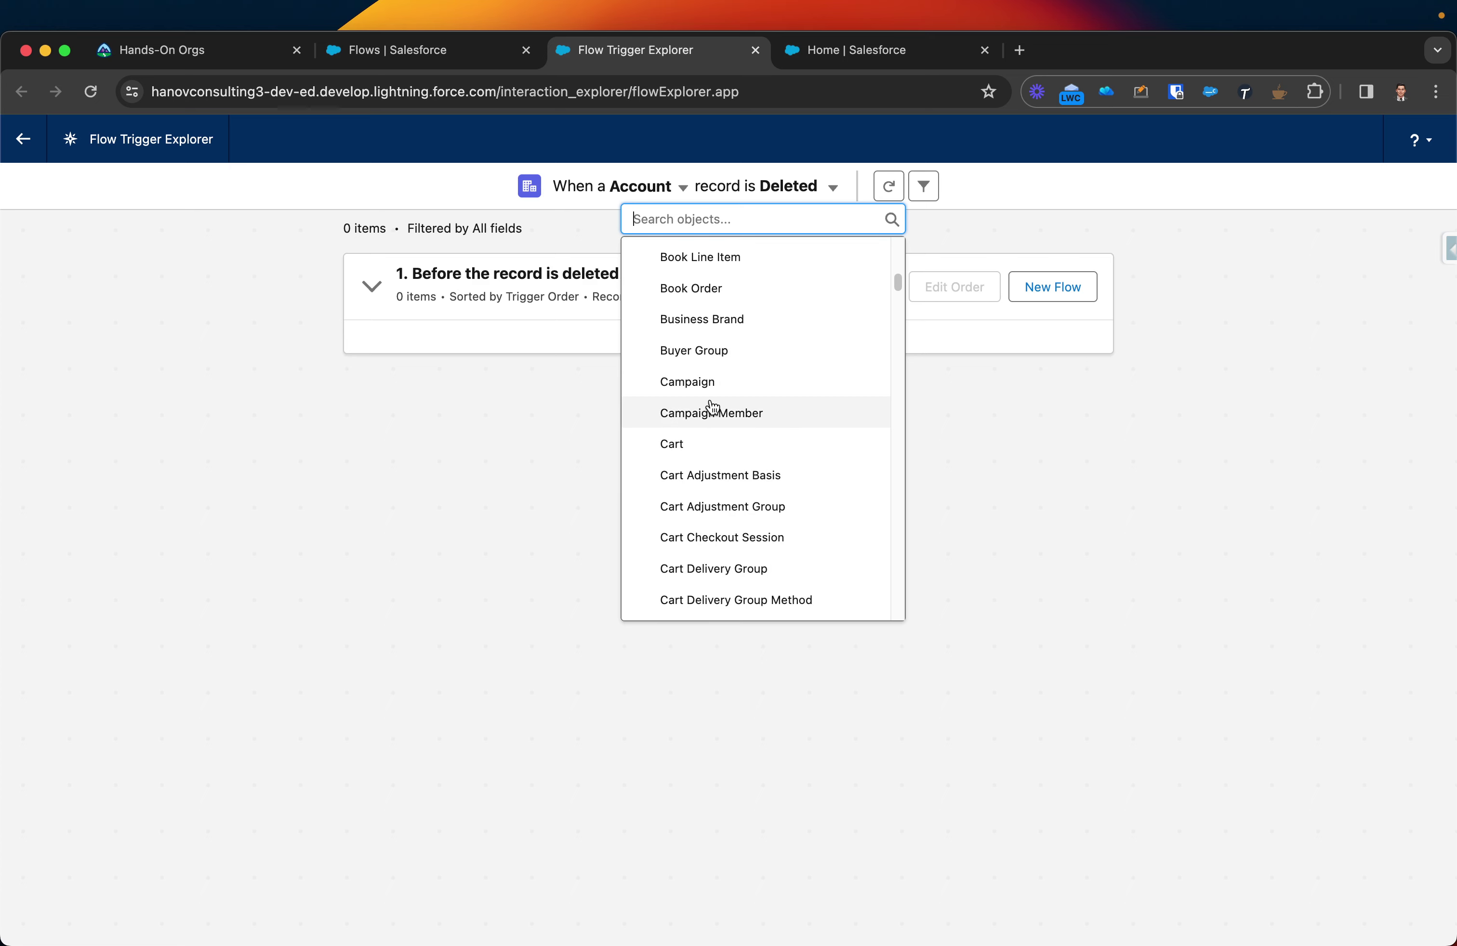
{"action": "scroll", "coordinate": [716, 420], "scroll_direction": "down", "scroll_amount": 8}
{"action": "scroll", "coordinate": [745, 321], "scroll_direction": "up", "scroll_amount": 10}
{"action": "scroll", "coordinate": [744, 321], "scroll_direction": "up", "scroll_amount": 5}
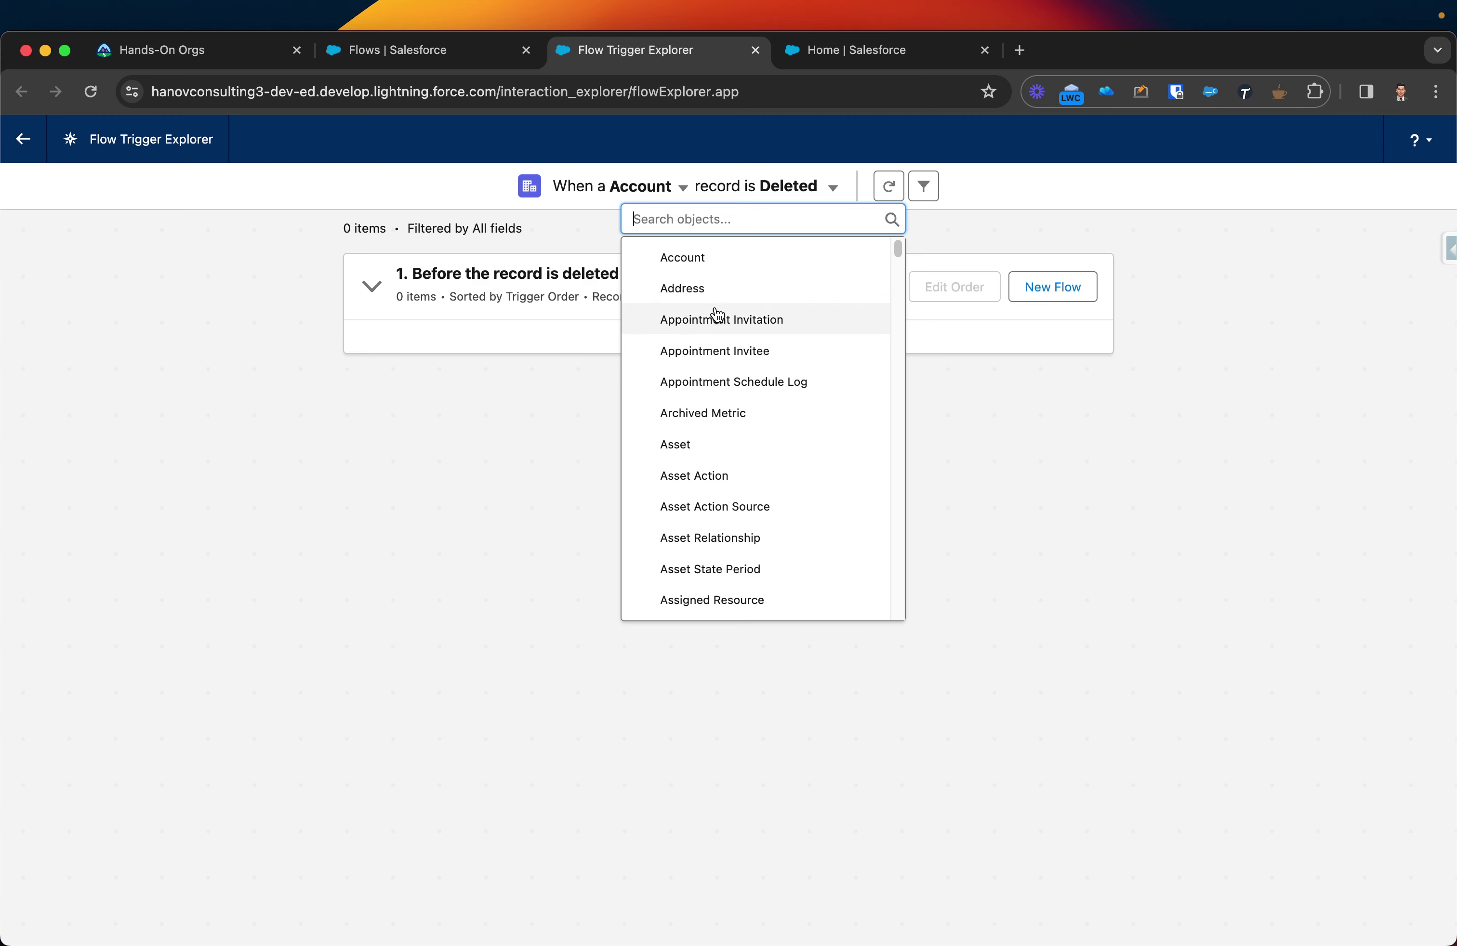
Search 'lea' and switch the explored object to Lead.
{"action": "type", "text": "lea"}
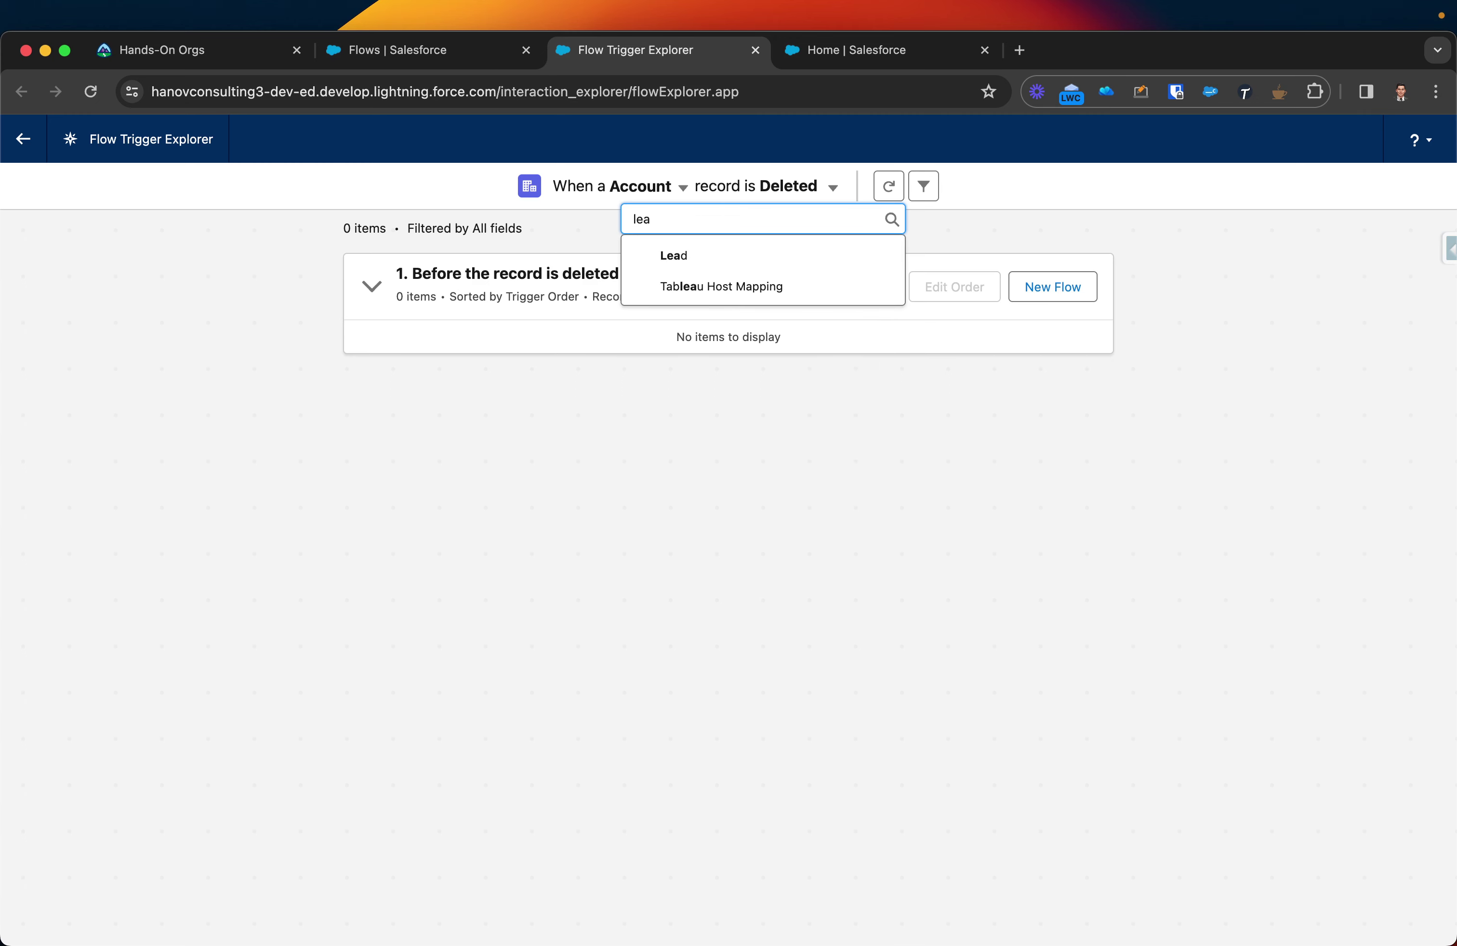
{"action": "left_click", "coordinate": [674, 257]}
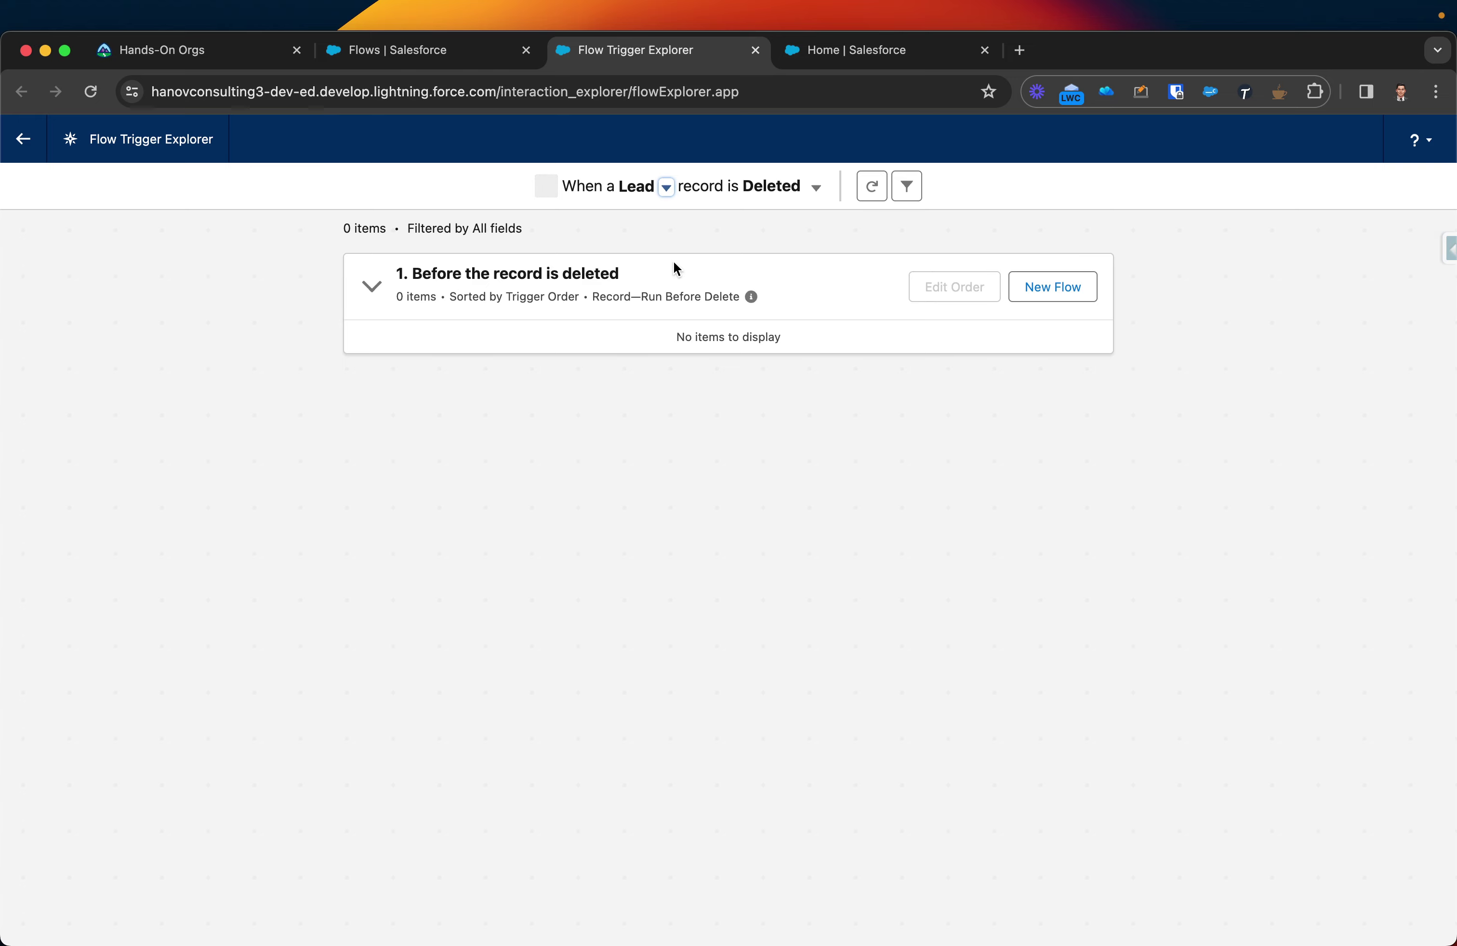
{"action": "left_click", "coordinate": [819, 190]}
Show Lead Created flows and check the action menu of Check New Lead for Matching Account.
{"action": "left_click", "coordinate": [839, 228]}
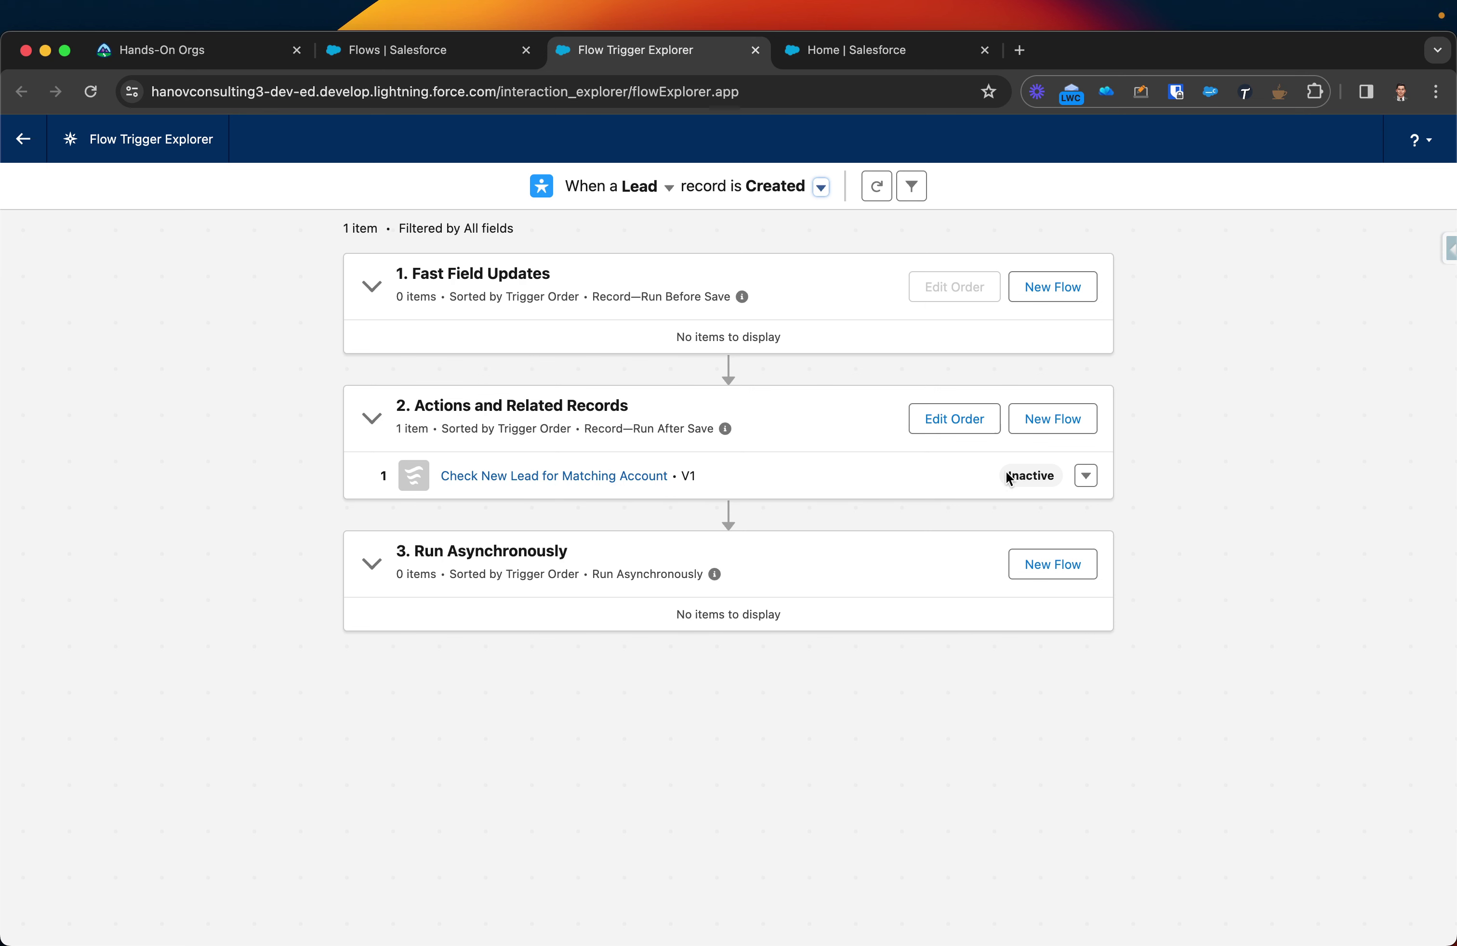
{"action": "left_click", "coordinate": [1086, 476]}
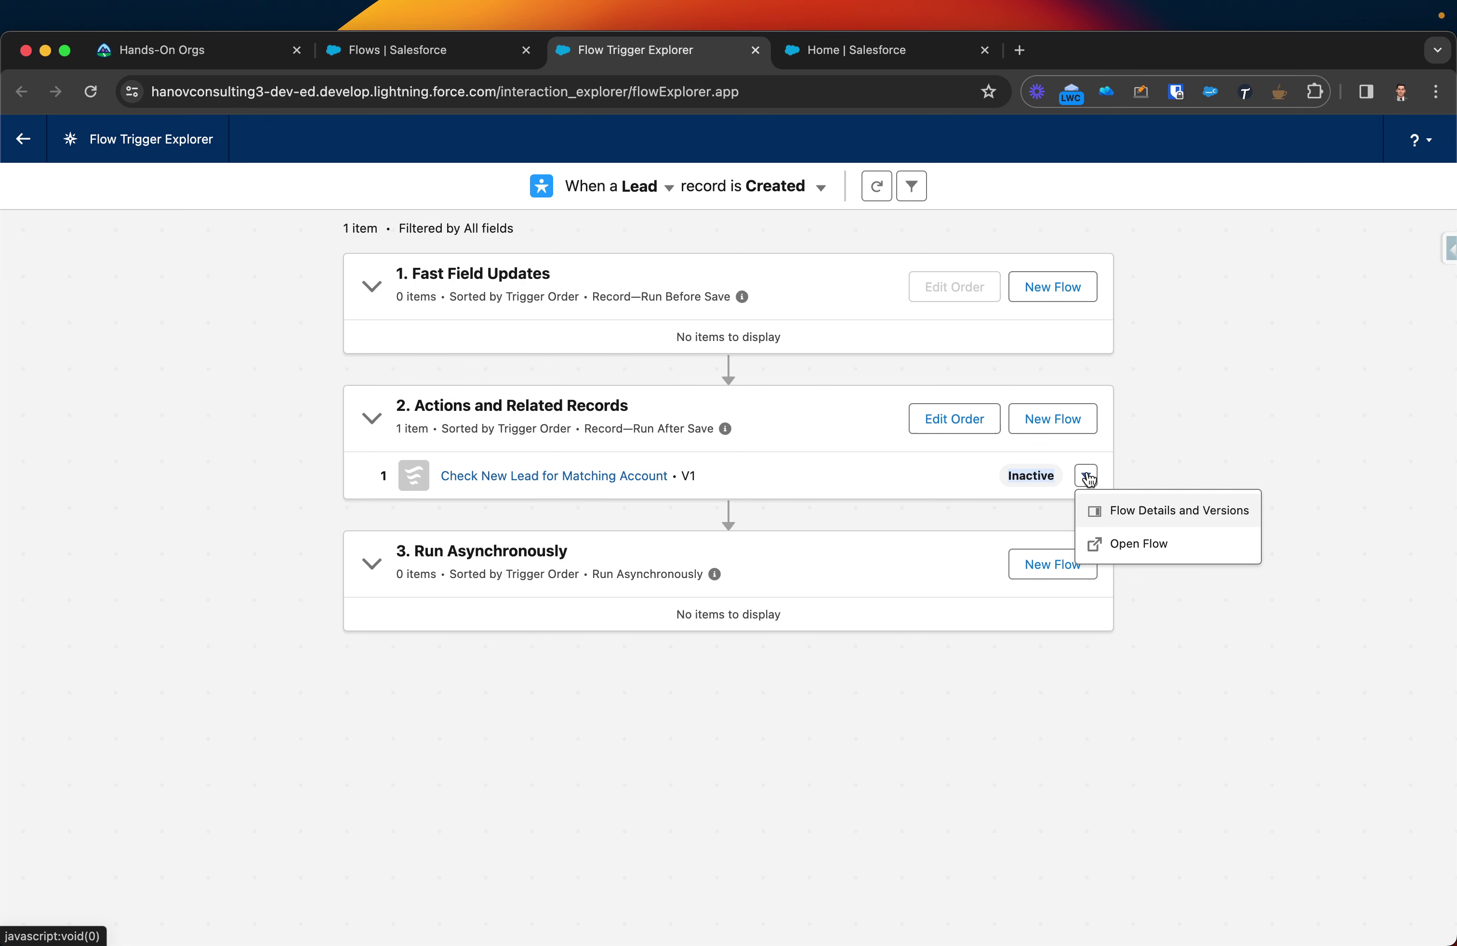
{"action": "left_click", "coordinate": [1234, 451]}
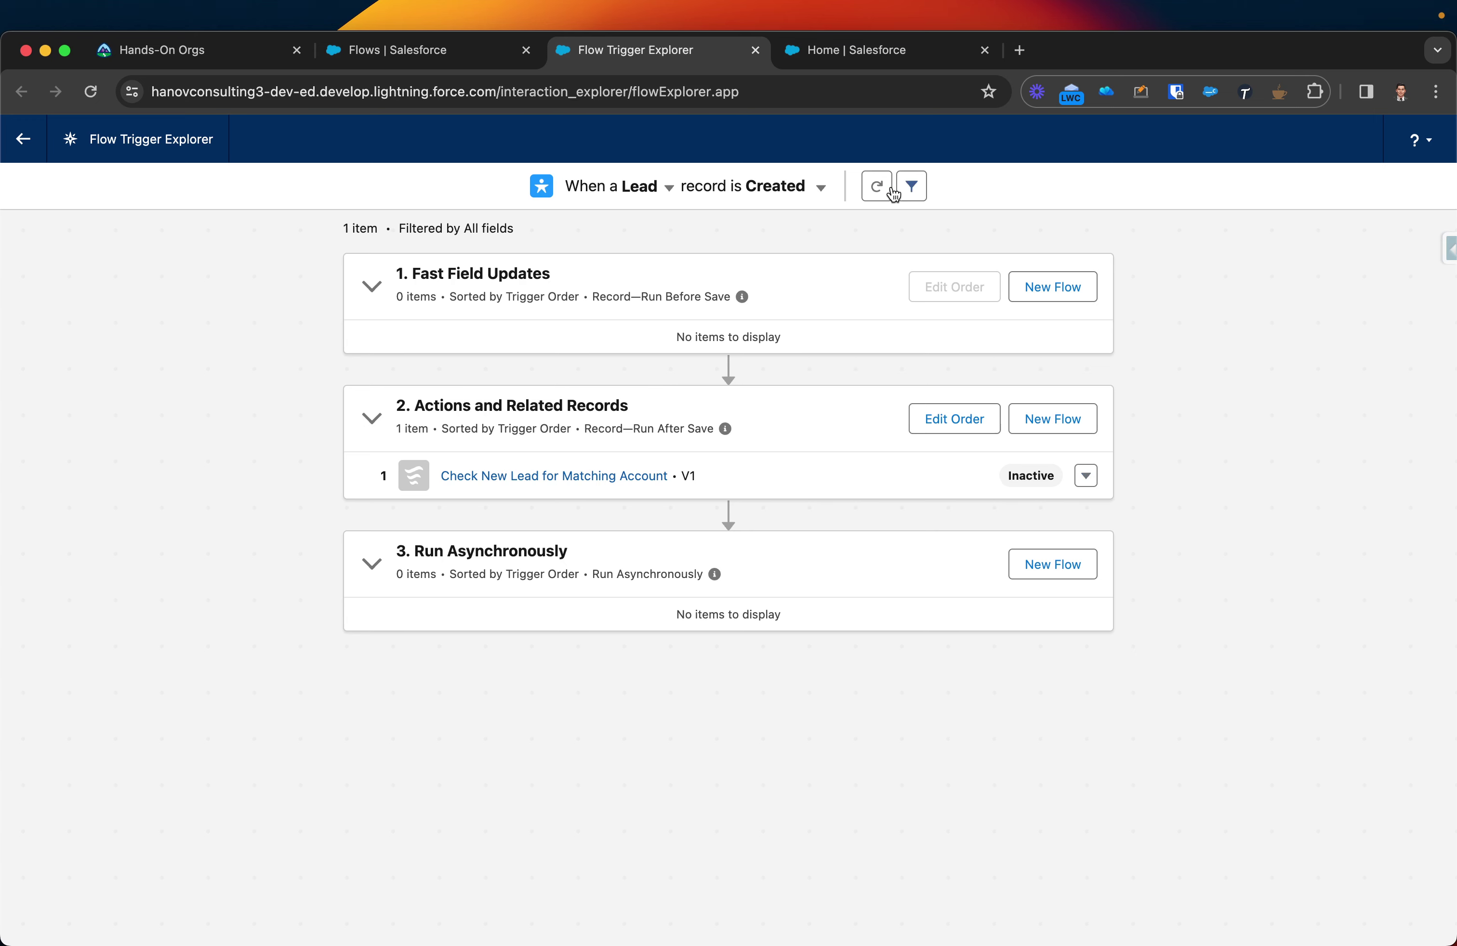
{"action": "left_click", "coordinate": [912, 187]}
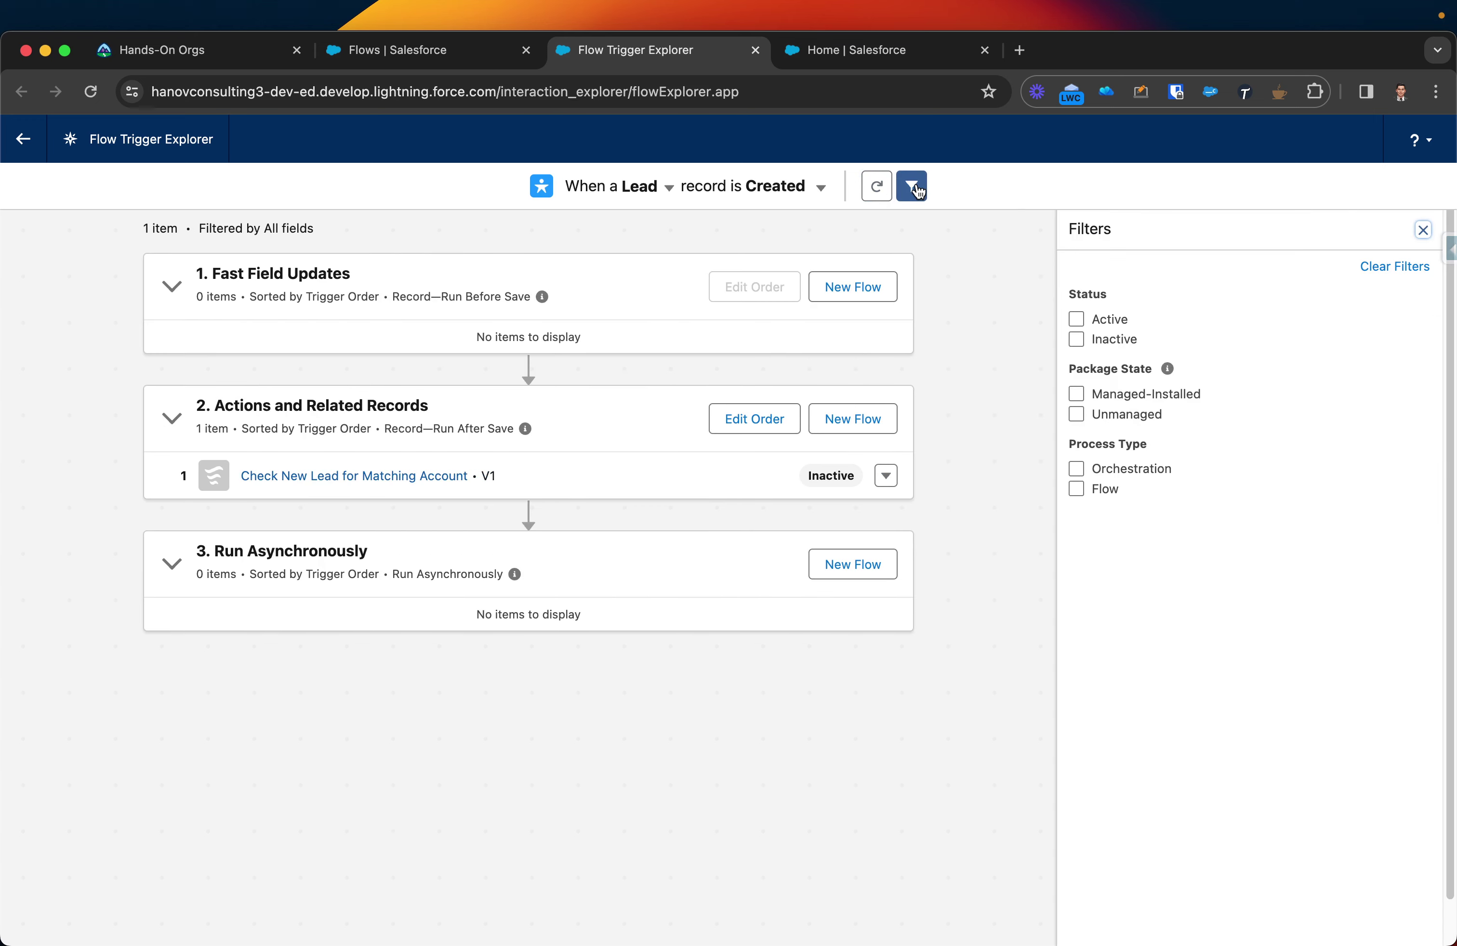
{"action": "left_click", "coordinate": [1076, 321]}
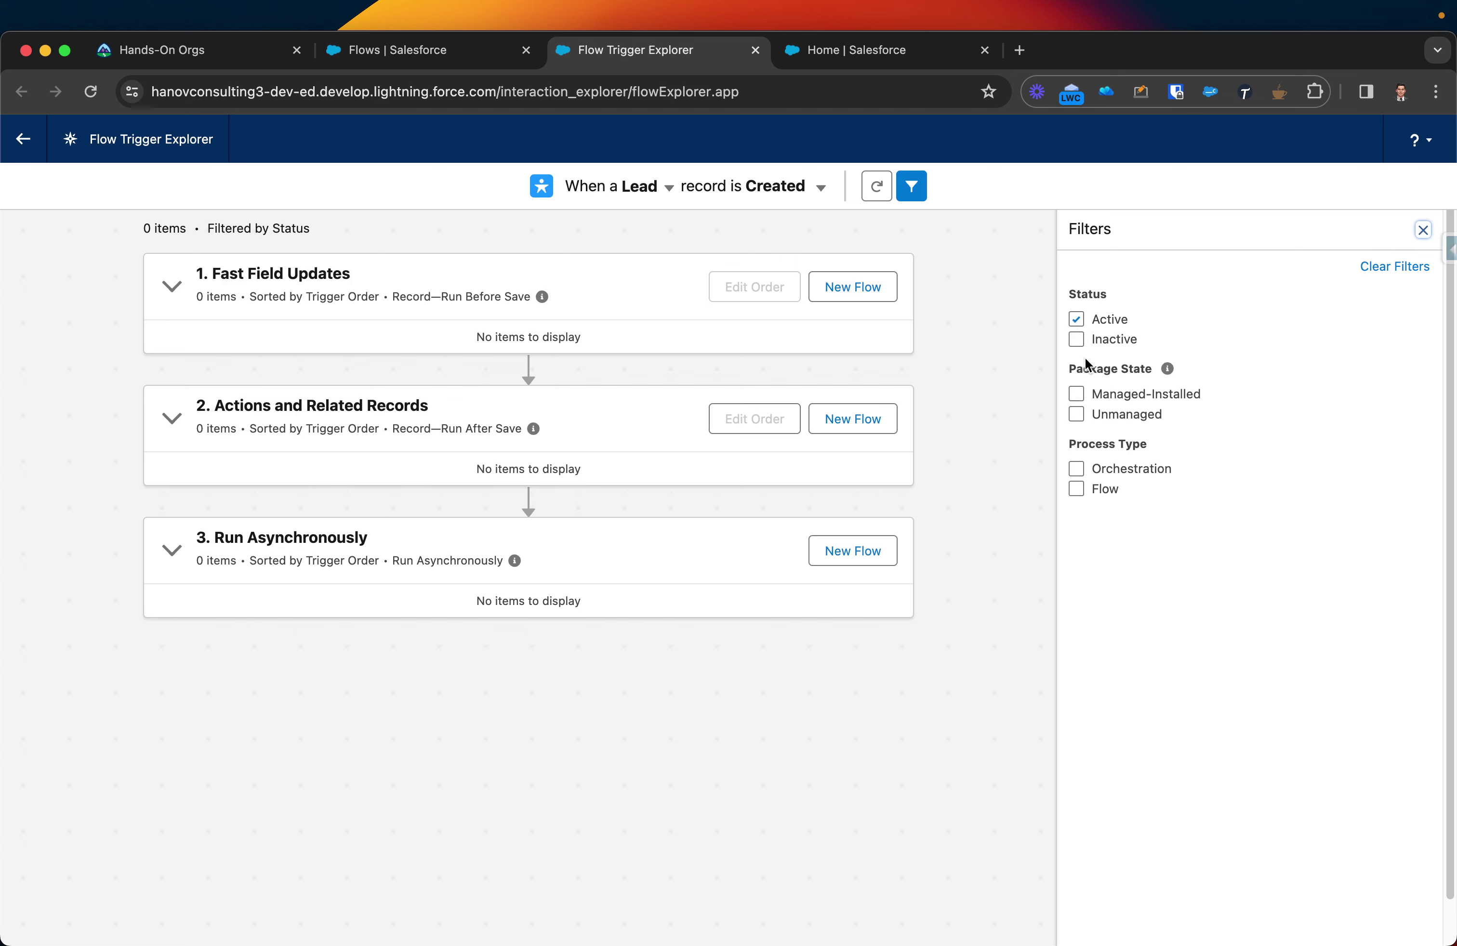
{"action": "left_click", "coordinate": [1077, 318]}
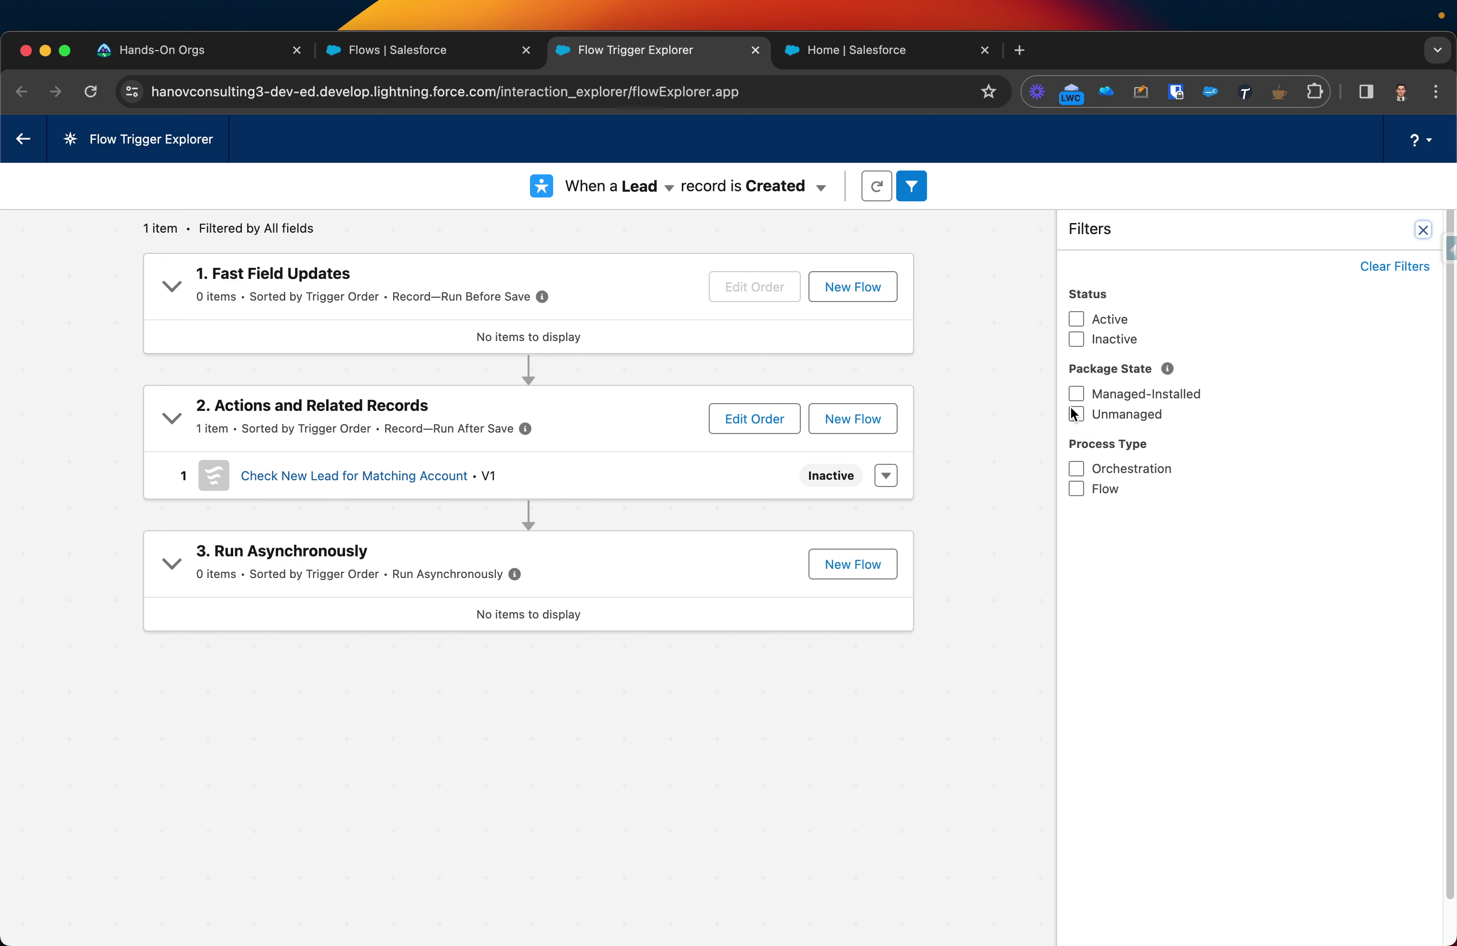
{"action": "left_click_drag", "start_coordinate": [1072, 370], "coordinate": [1148, 371]}
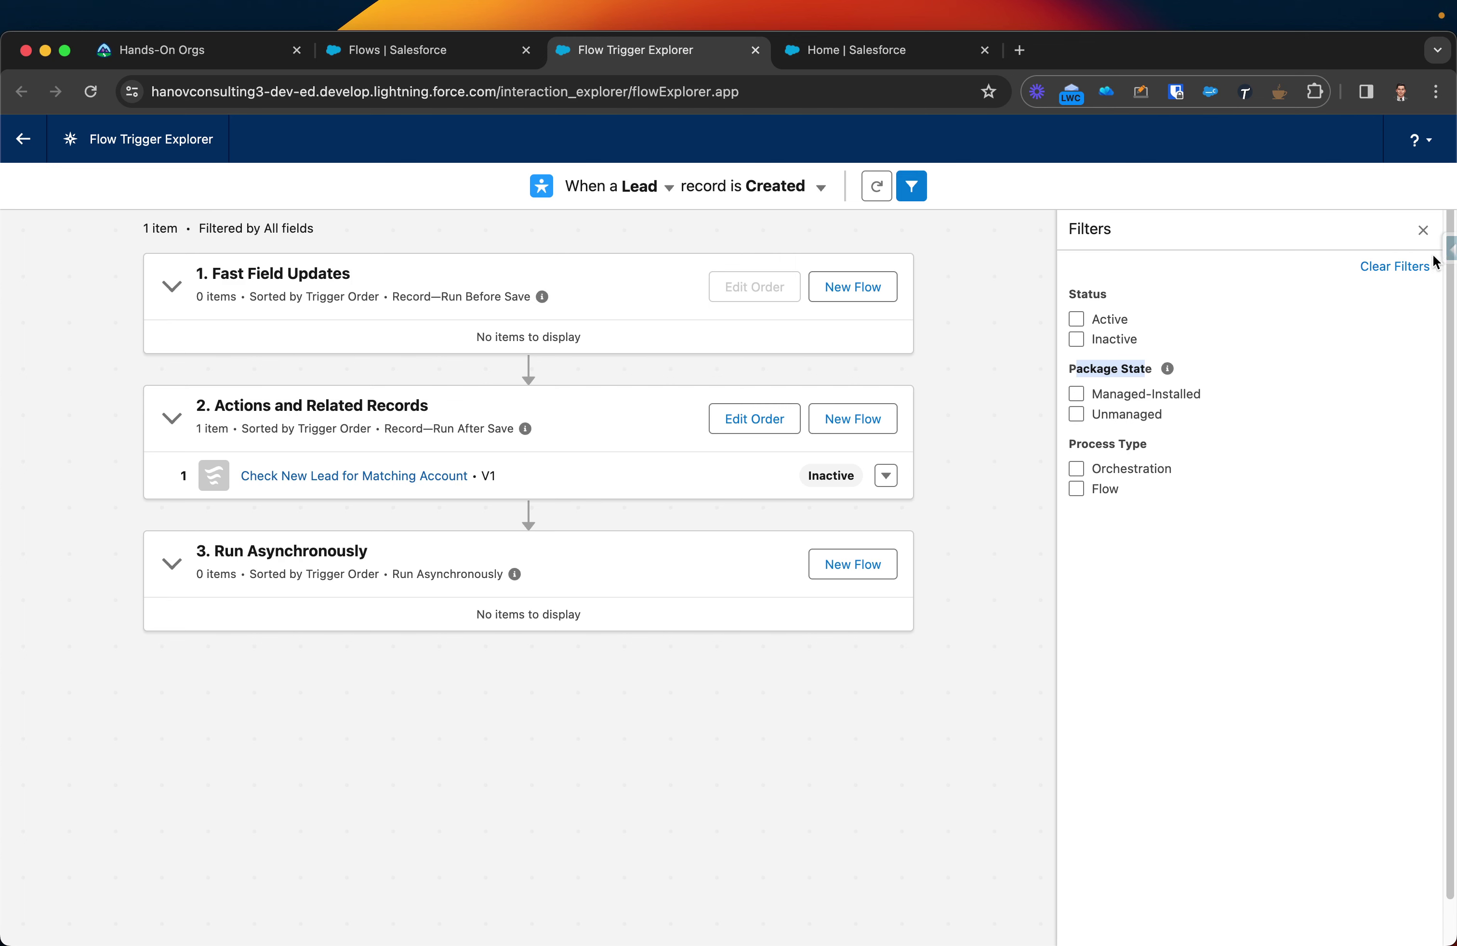
{"action": "left_click", "coordinate": [1423, 230]}
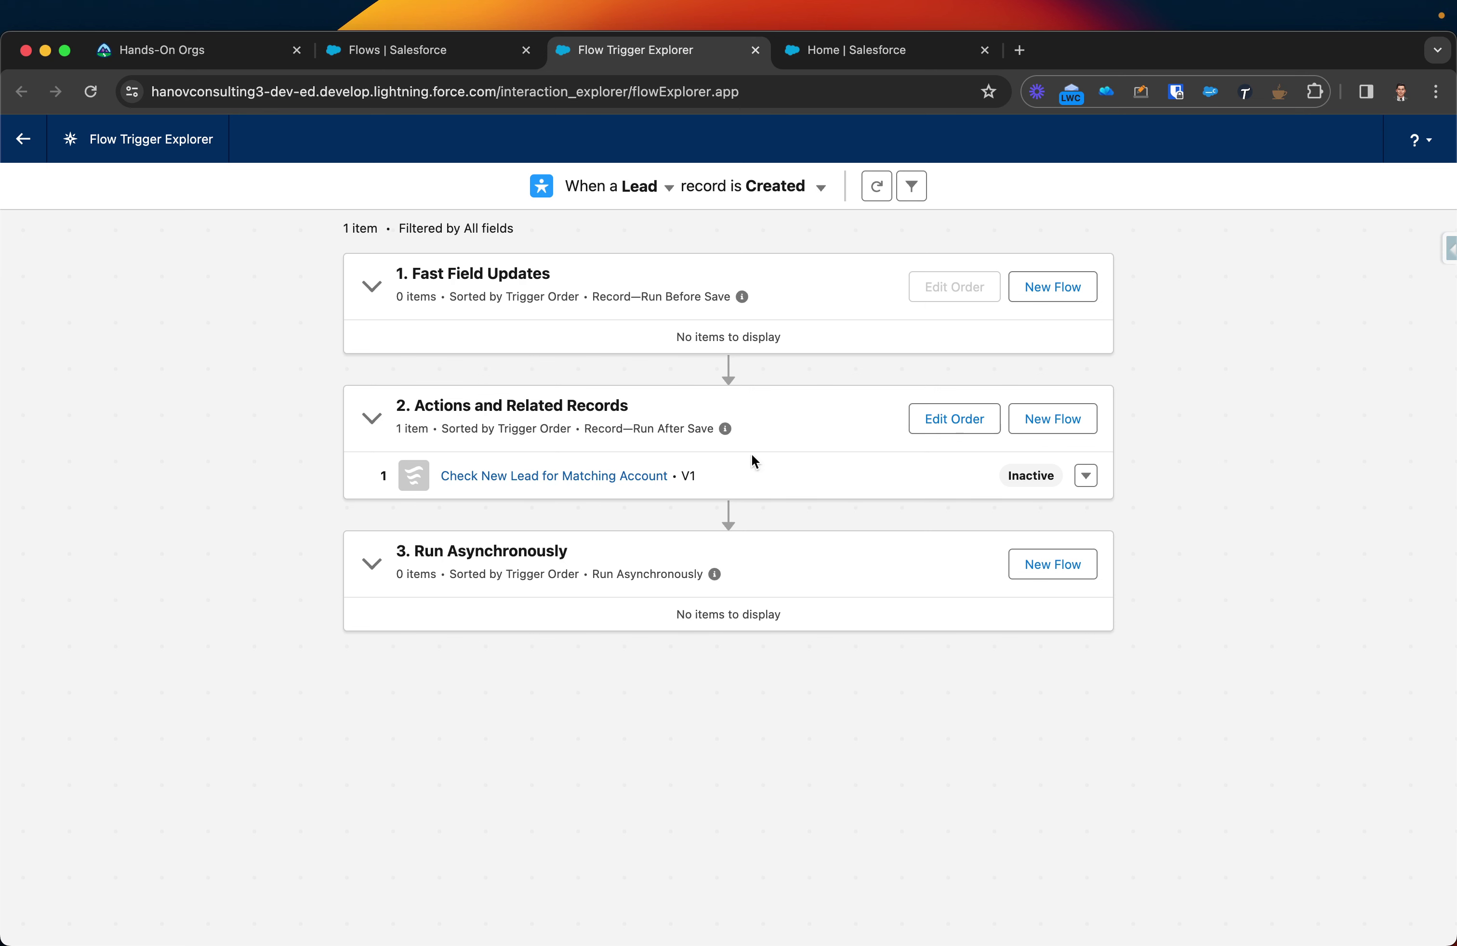
Enter Edit Order mode and drop the Check New Lead for Matching Account flow back in first place.
{"action": "left_click_drag", "start_coordinate": [718, 477], "coordinate": [485, 462]}
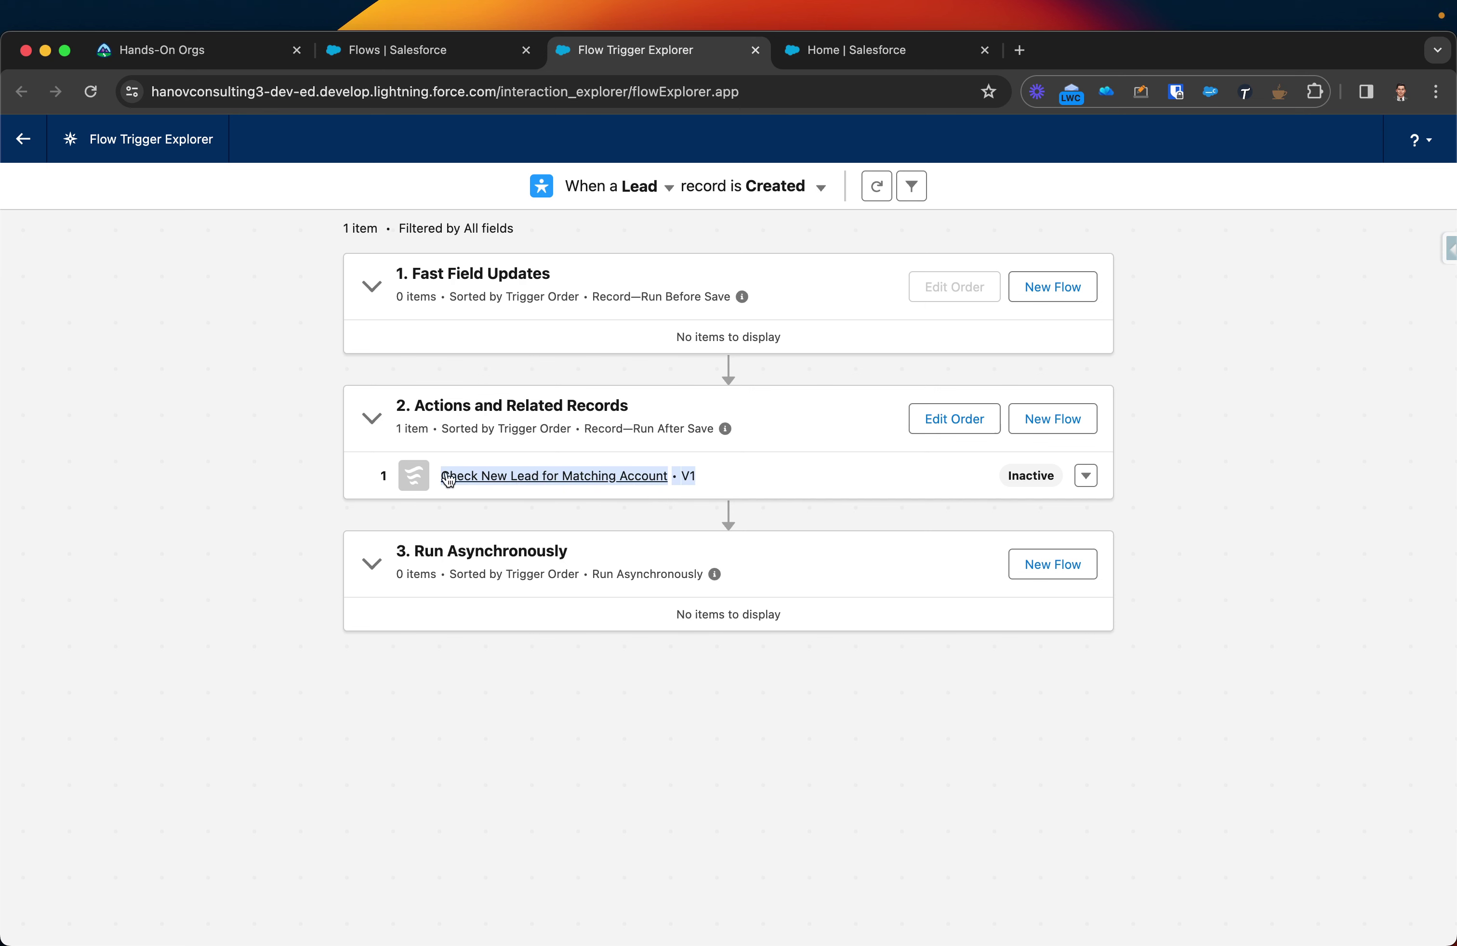
{"action": "left_click", "coordinate": [900, 481]}
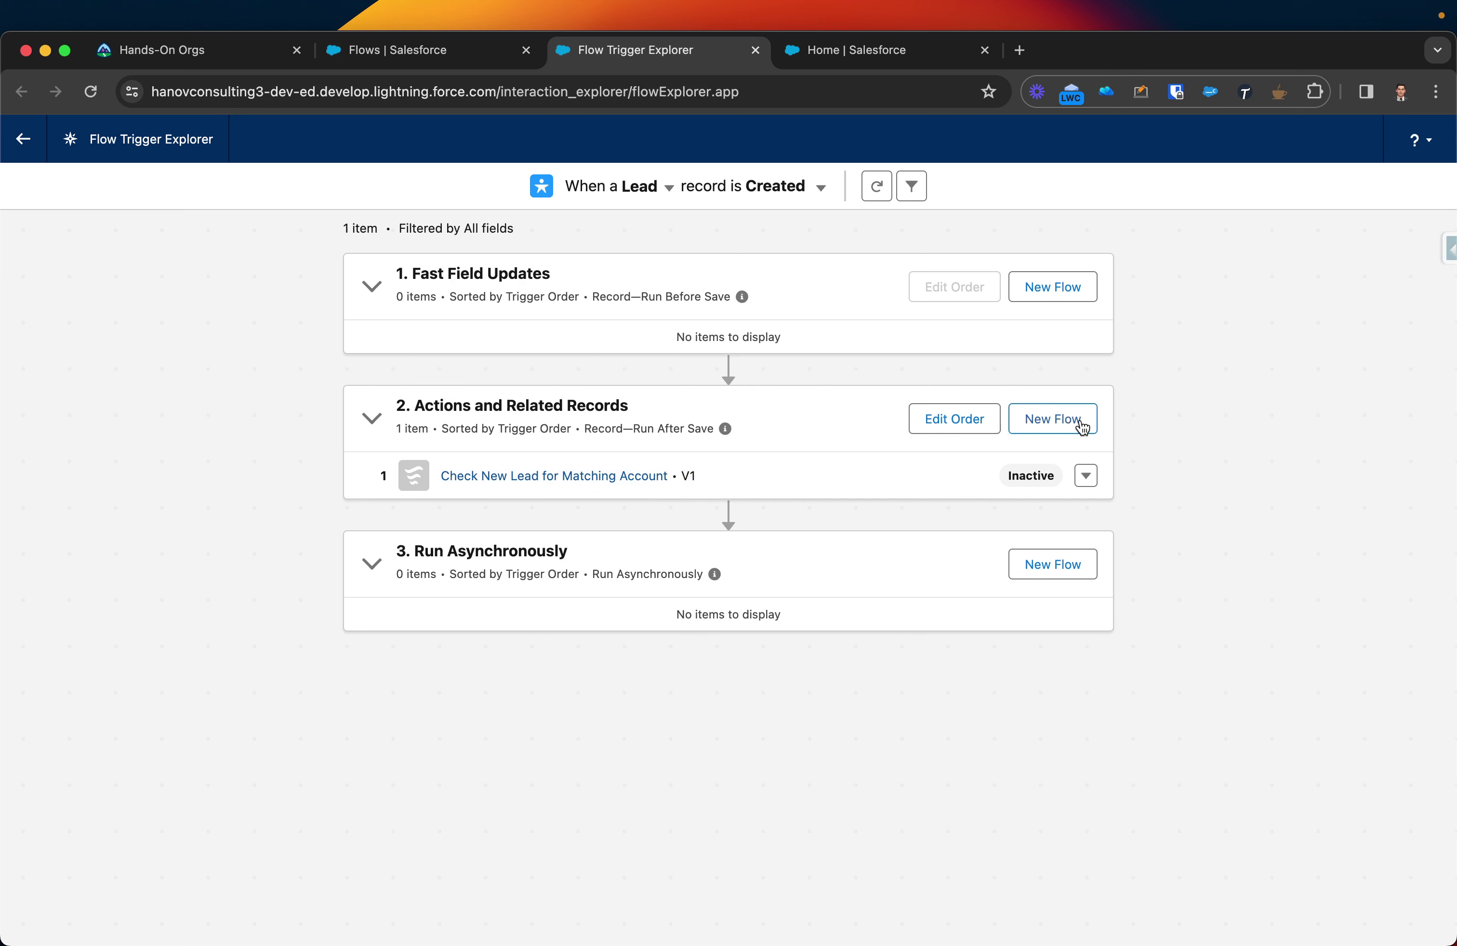
{"action": "left_click", "coordinate": [953, 422]}
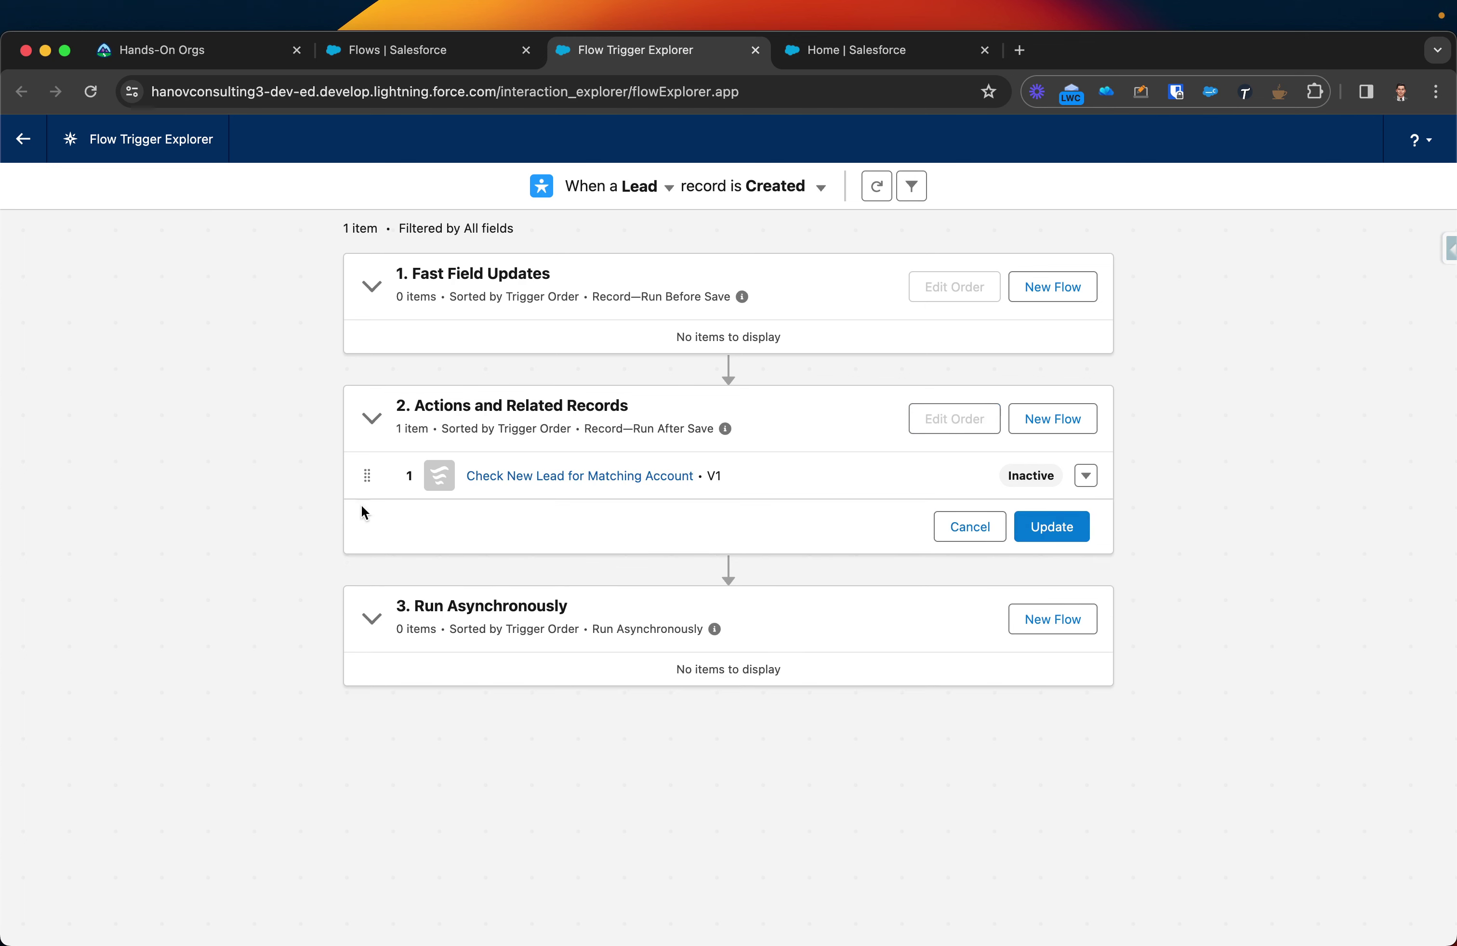
{"action": "left_click_drag", "start_coordinate": [368, 478], "coordinate": [378, 478]}
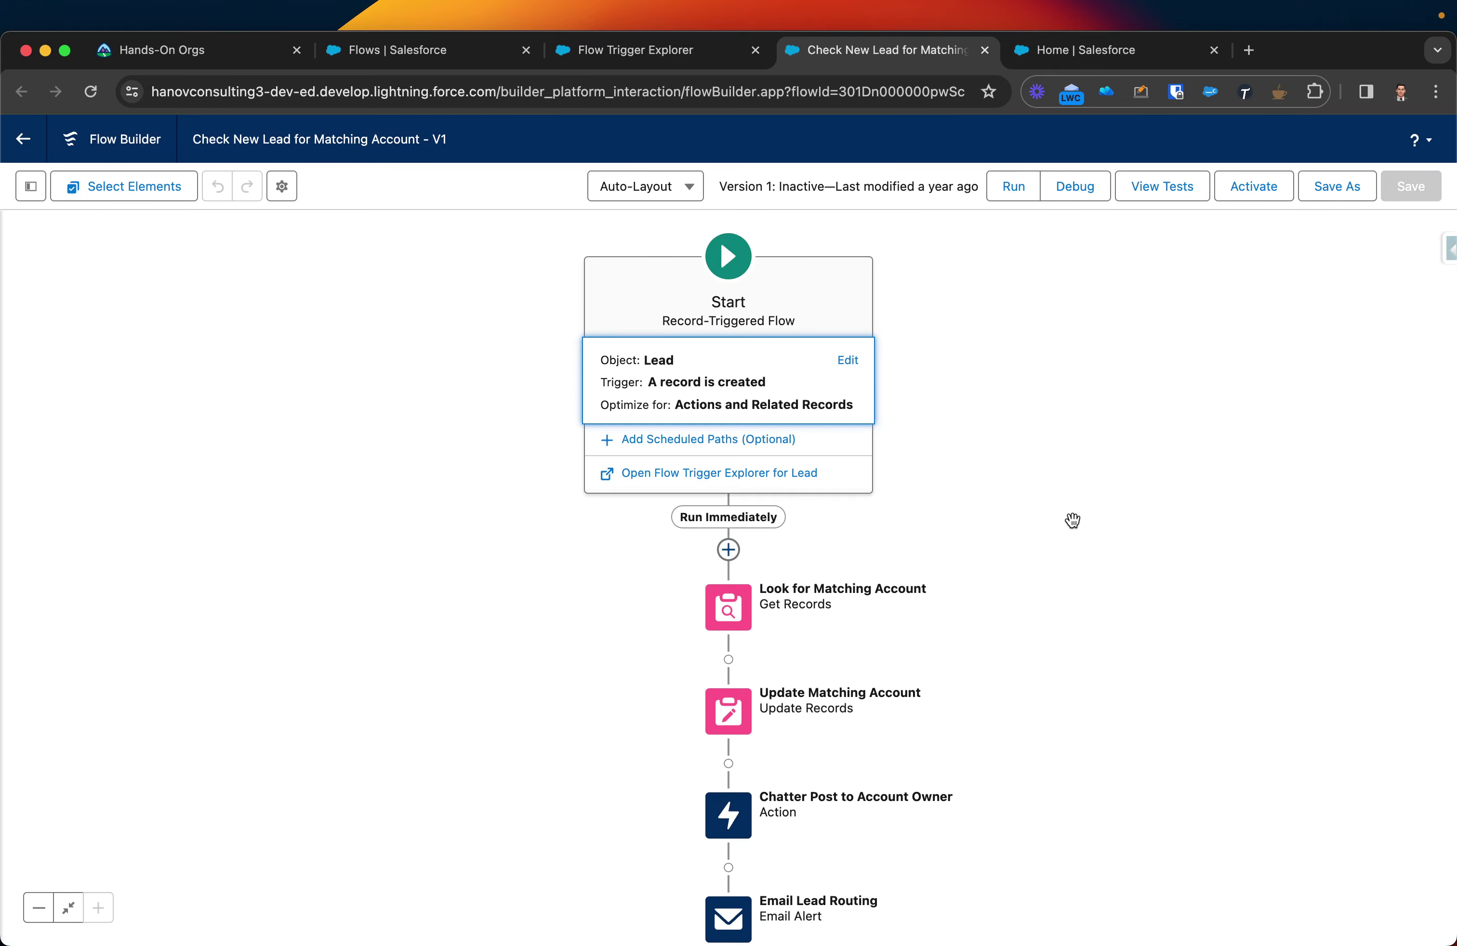
Open the Start element's Lead-created trigger settings in Flow Builder.
{"action": "scroll", "coordinate": [1093, 464], "scroll_direction": "down", "scroll_amount": 2}
{"action": "scroll", "coordinate": [1038, 465], "scroll_direction": "up", "scroll_amount": 5}
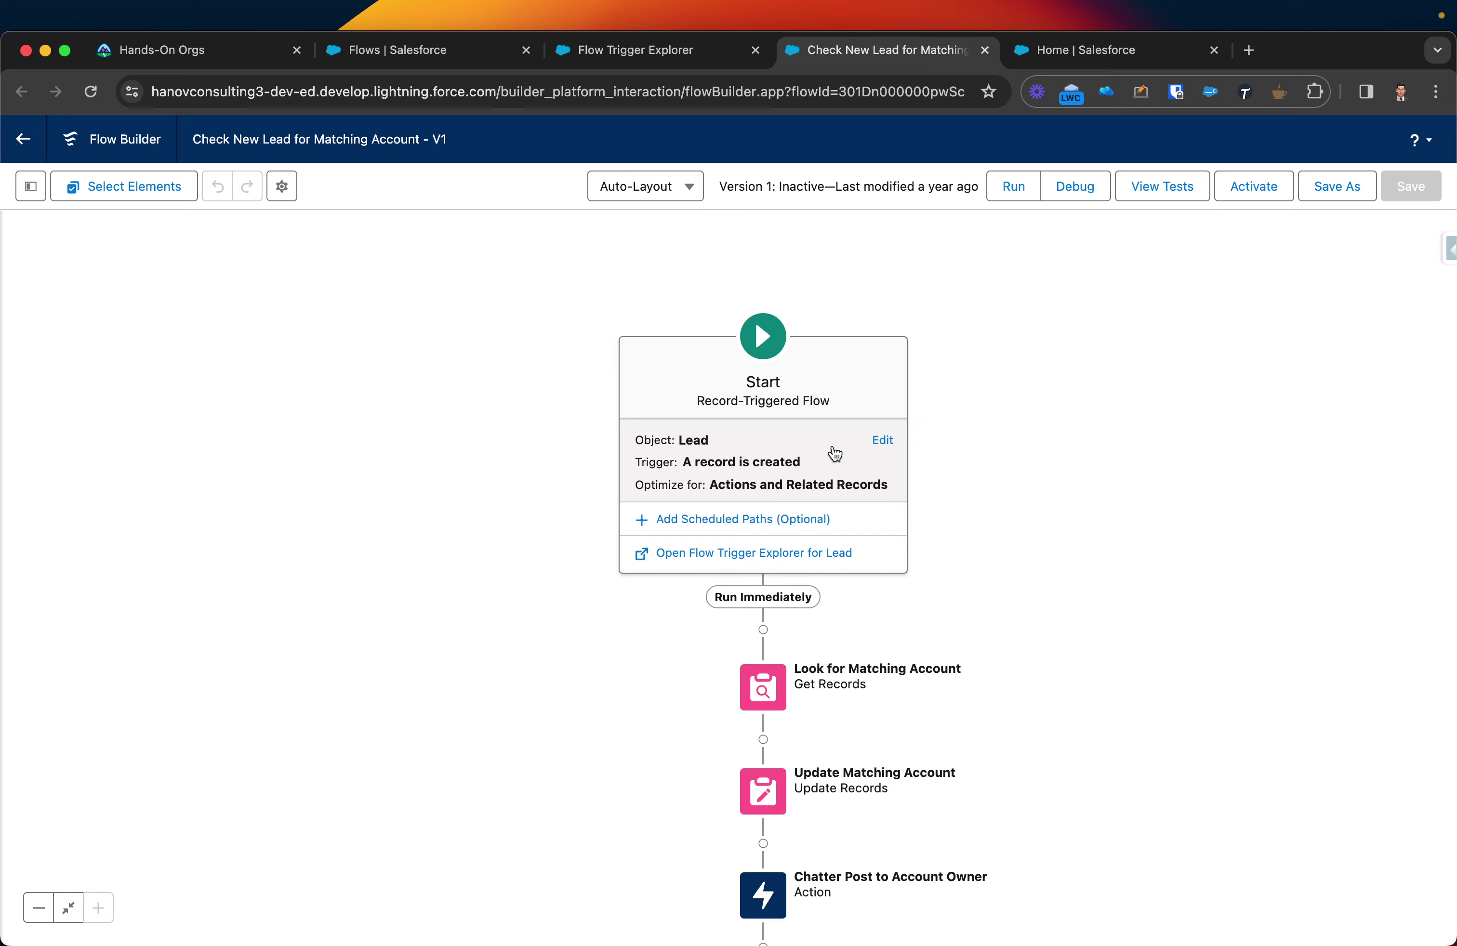
{"action": "left_click", "coordinate": [884, 442]}
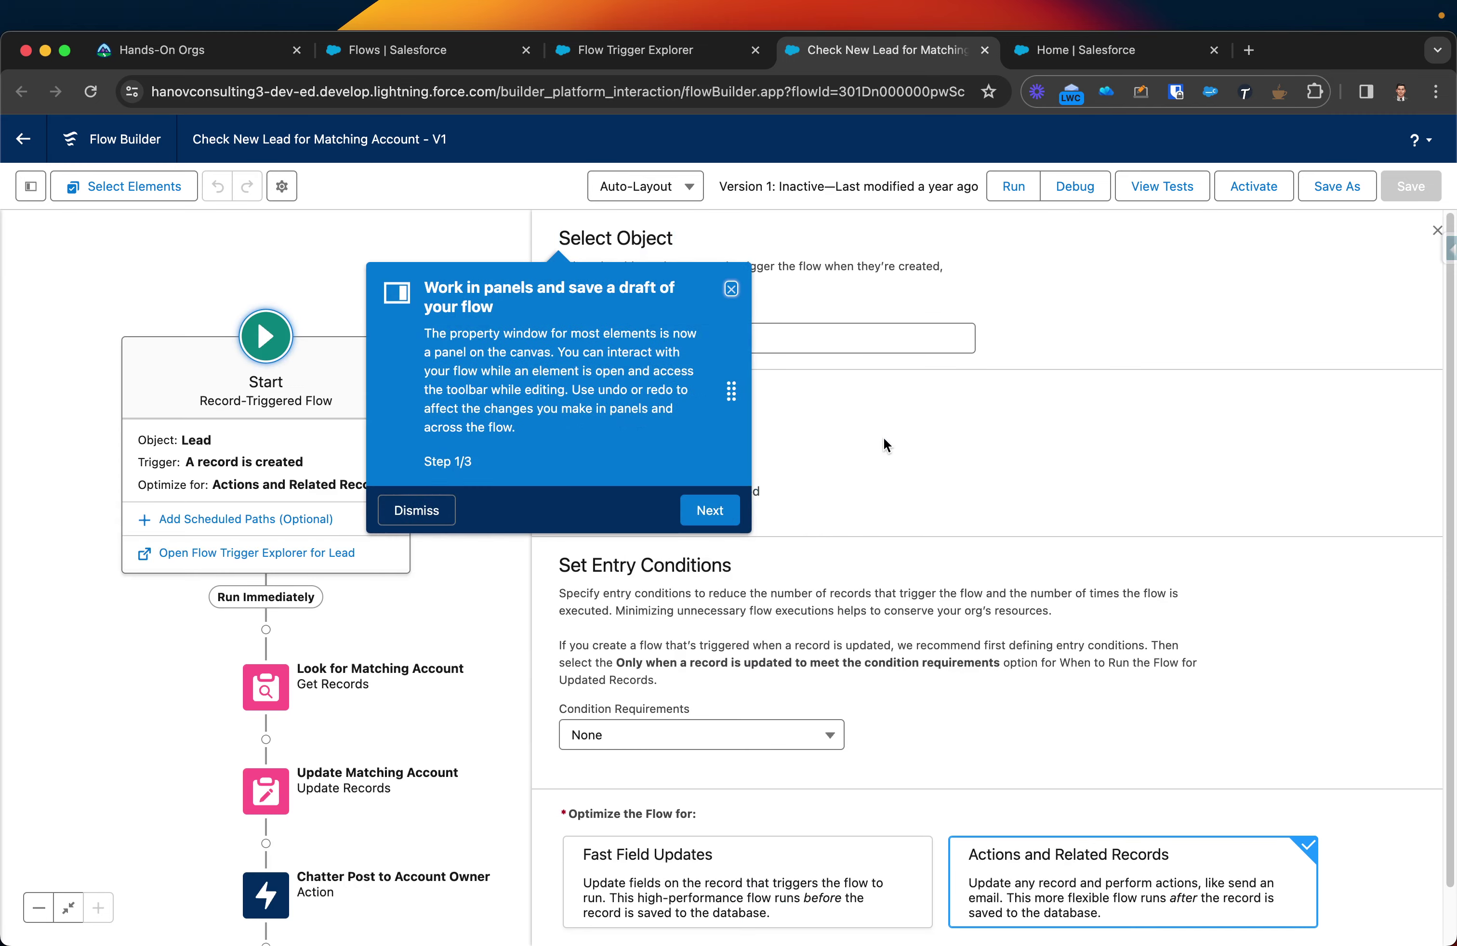
{"action": "left_click", "coordinate": [733, 289]}
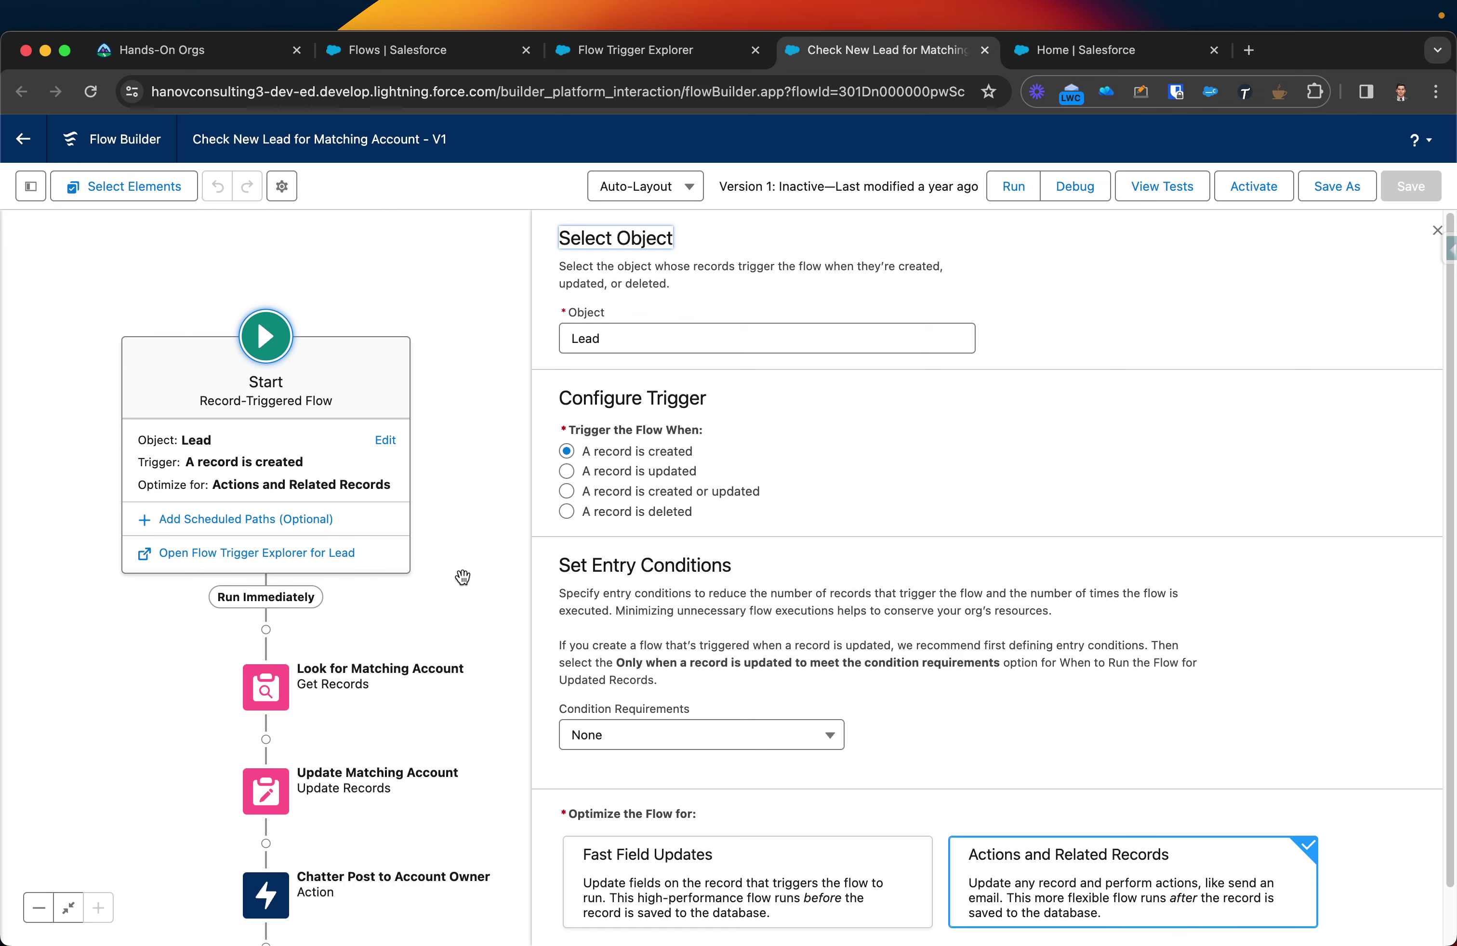
{"action": "scroll", "coordinate": [486, 583], "scroll_direction": "down", "scroll_amount": 5}
{"action": "scroll", "coordinate": [485, 558], "scroll_direction": "down", "scroll_amount": 2}
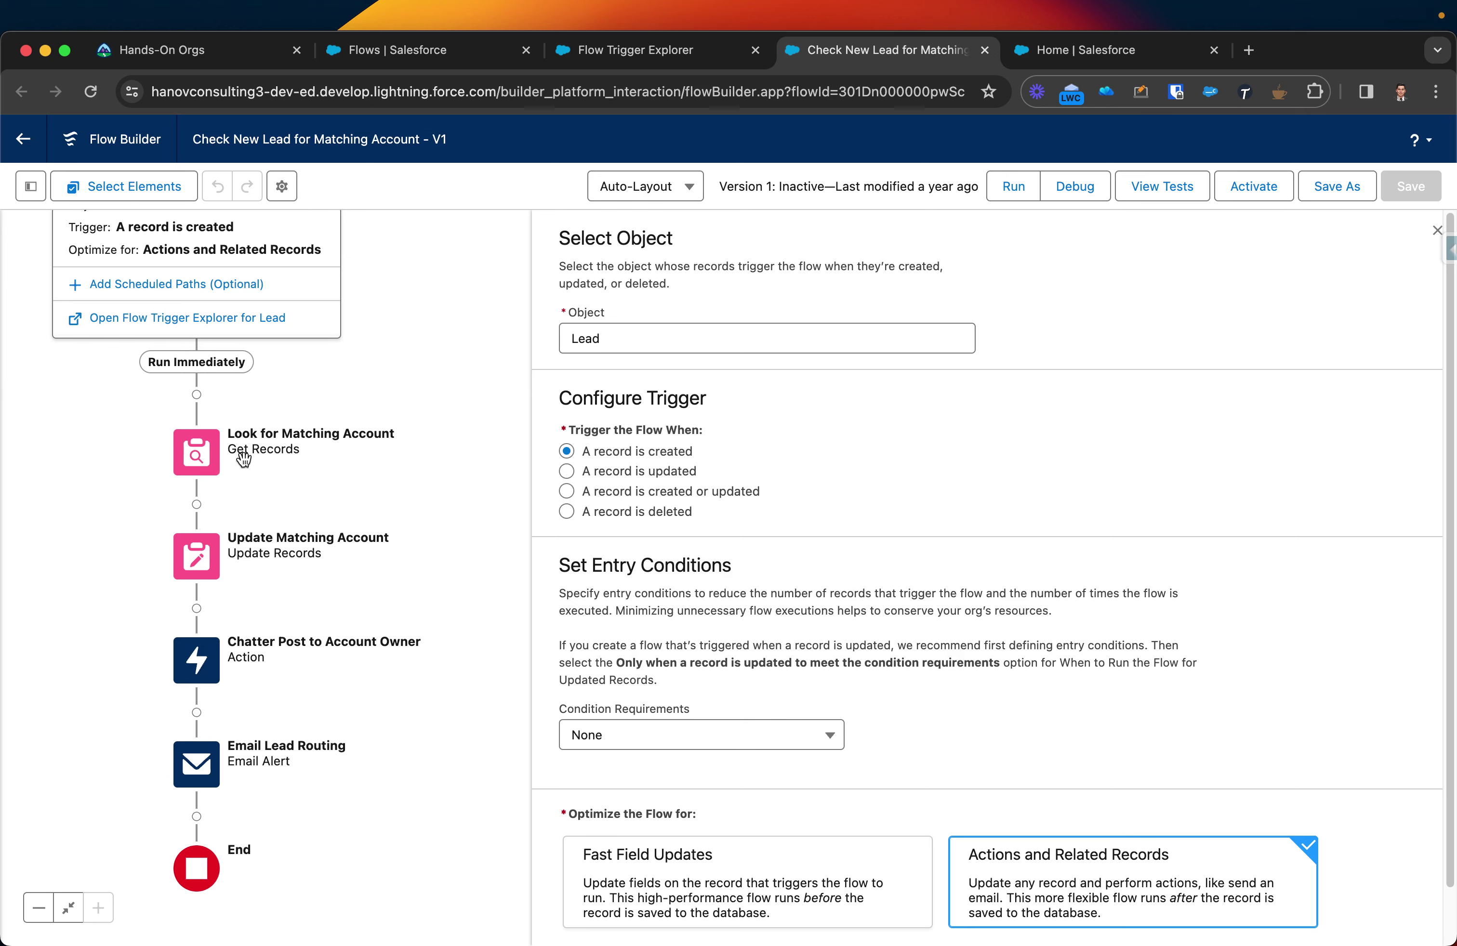
Select Look for Matching Account and pan the canvas to reveal the End element.
{"action": "left_click", "coordinate": [208, 472]}
{"action": "left_click_drag", "start_coordinate": [444, 571], "coordinate": [434, 679]}
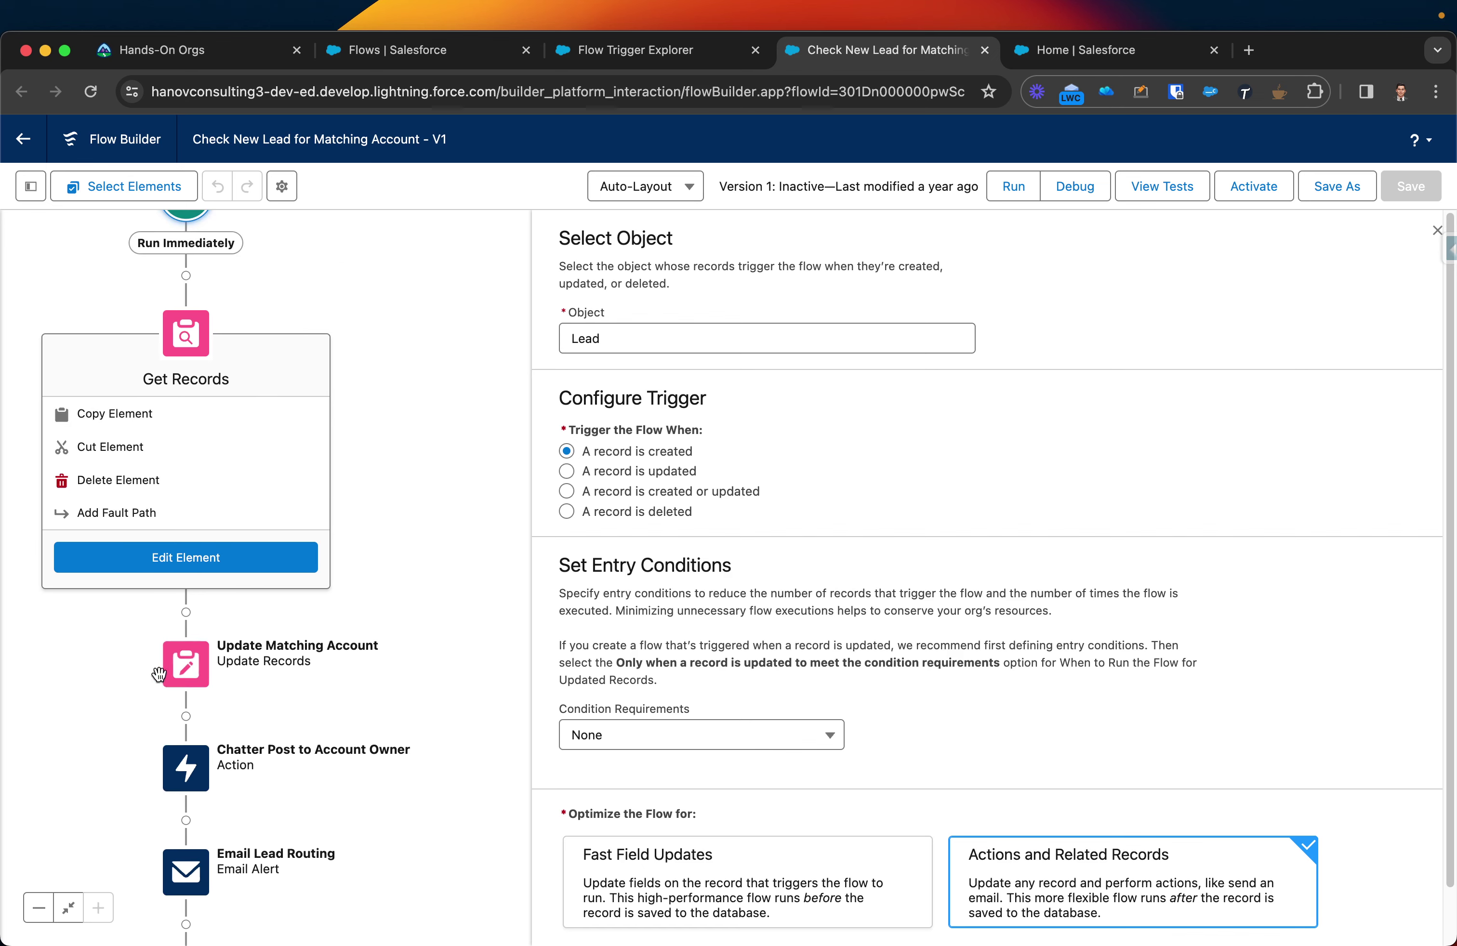
{"action": "left_click_drag", "start_coordinate": [316, 795], "coordinate": [326, 654]}
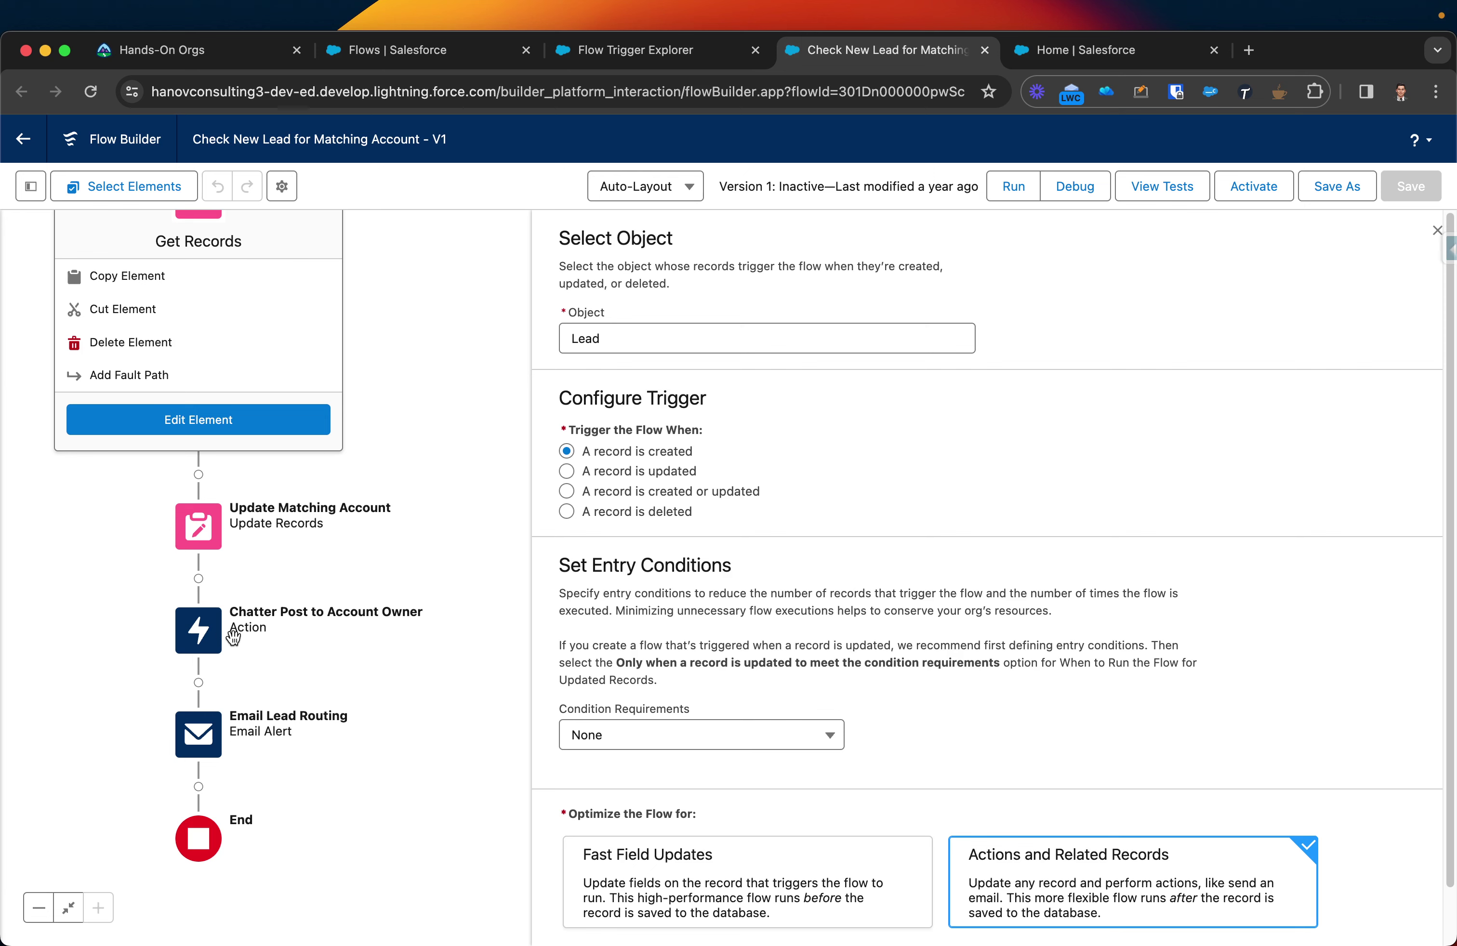
{"action": "left_click_drag", "start_coordinate": [464, 659], "coordinate": [429, 620]}
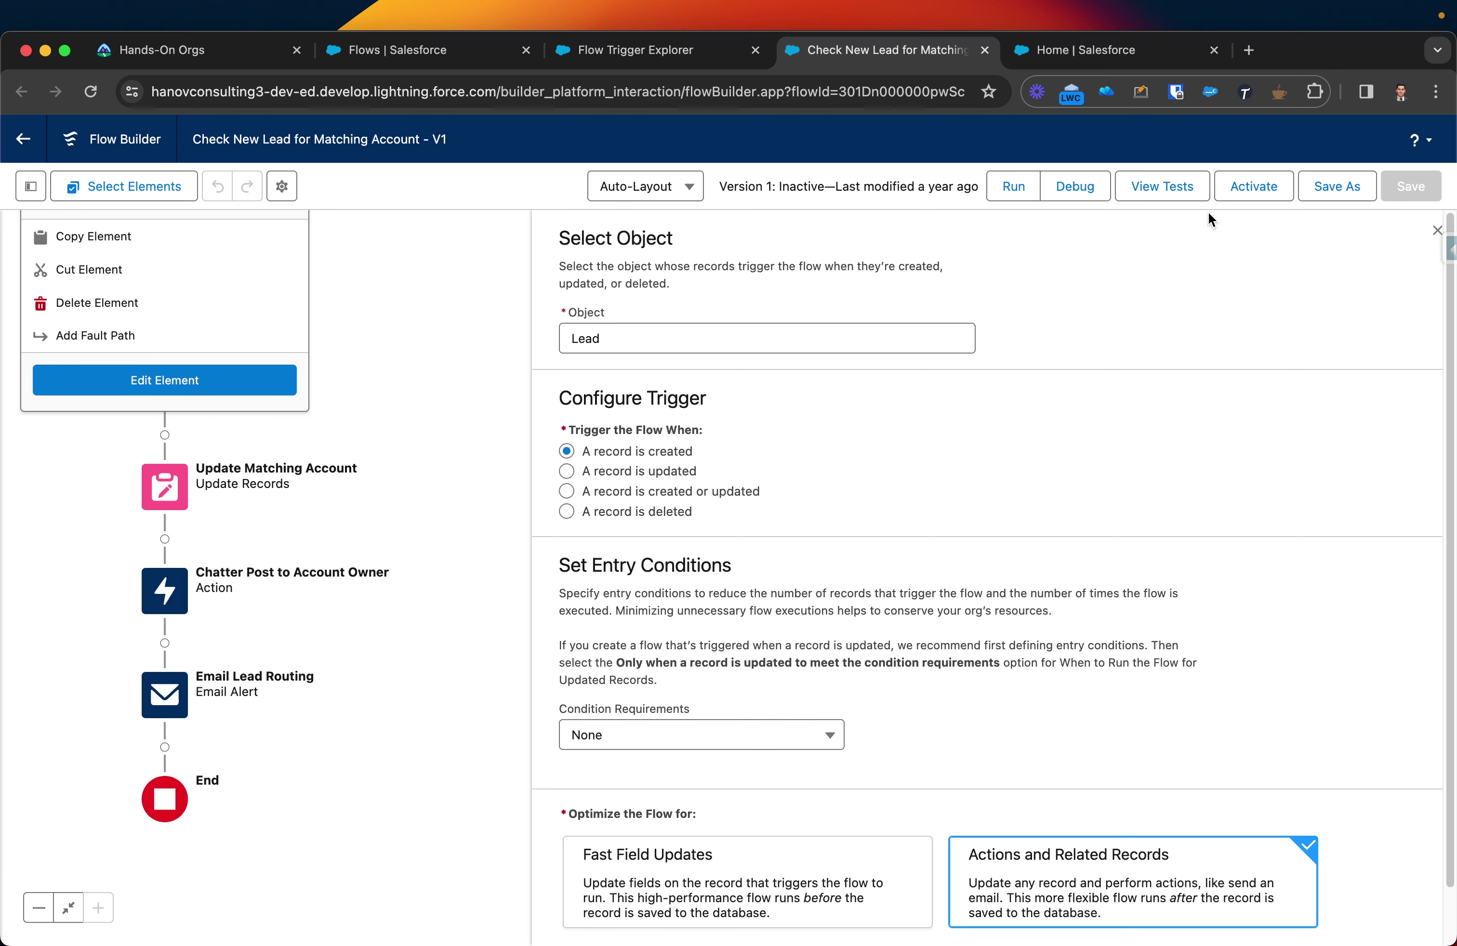
Exit Flow Builder via the header back arrow to return to Setup > Flows.
{"action": "left_click", "coordinate": [22, 139]}
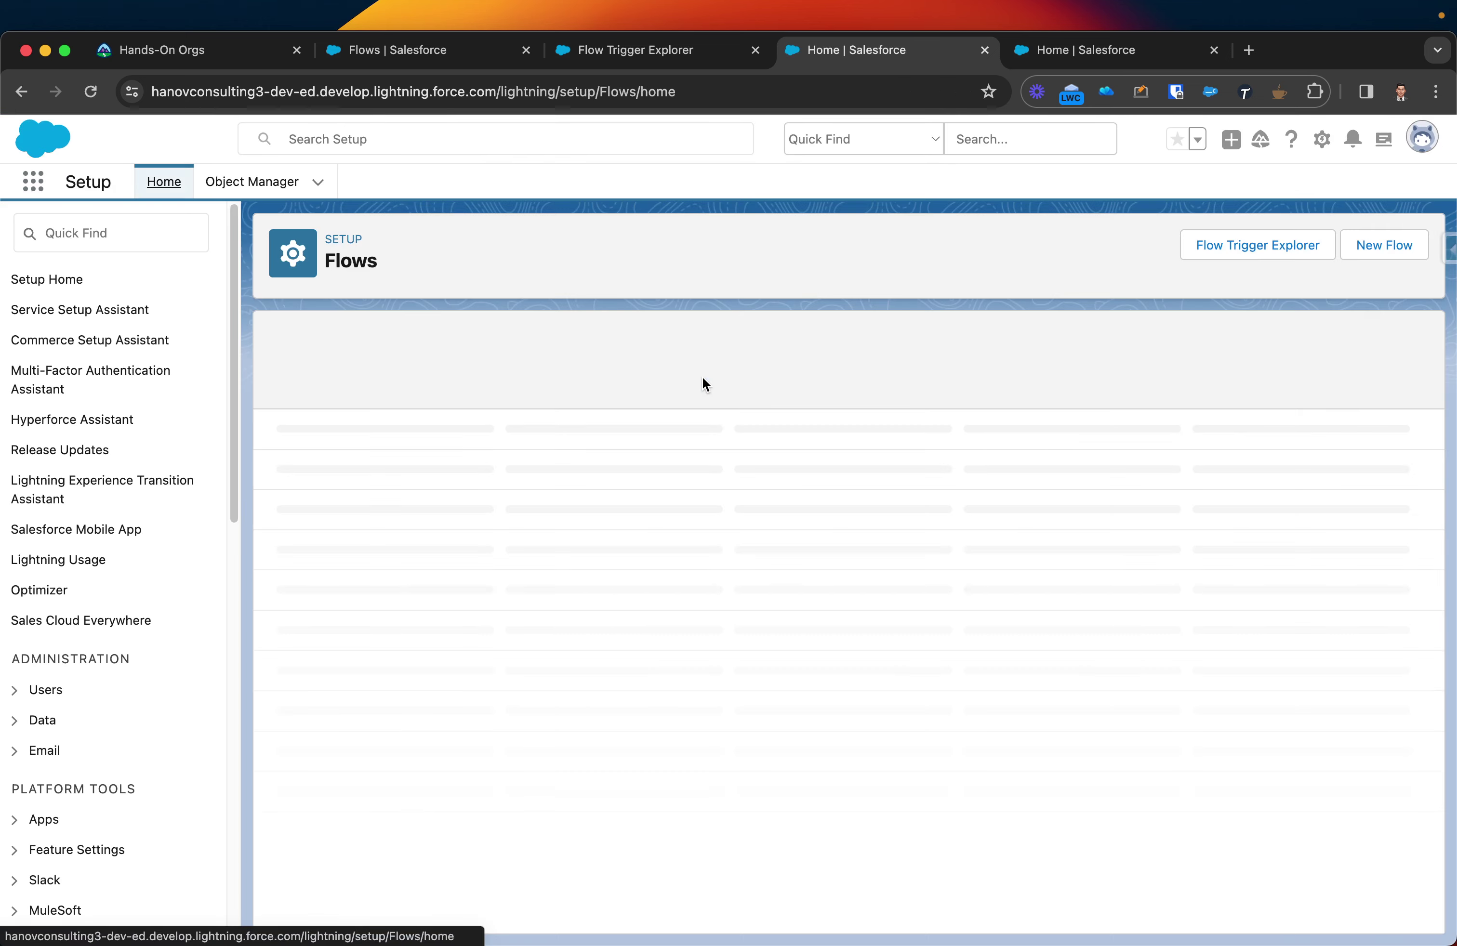